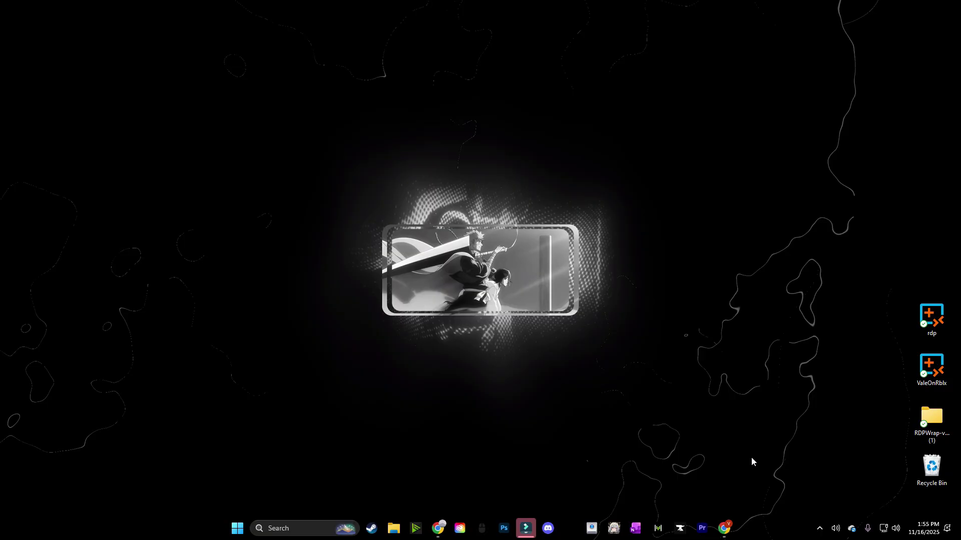
Launch Task Manager from the taskbar's right-click menu
right_click(757, 530)
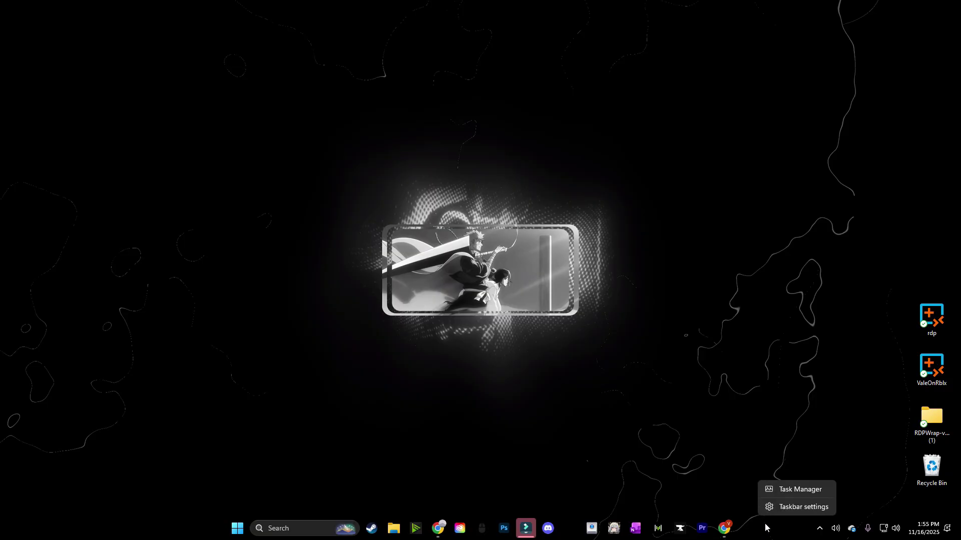
left_click(792, 488)
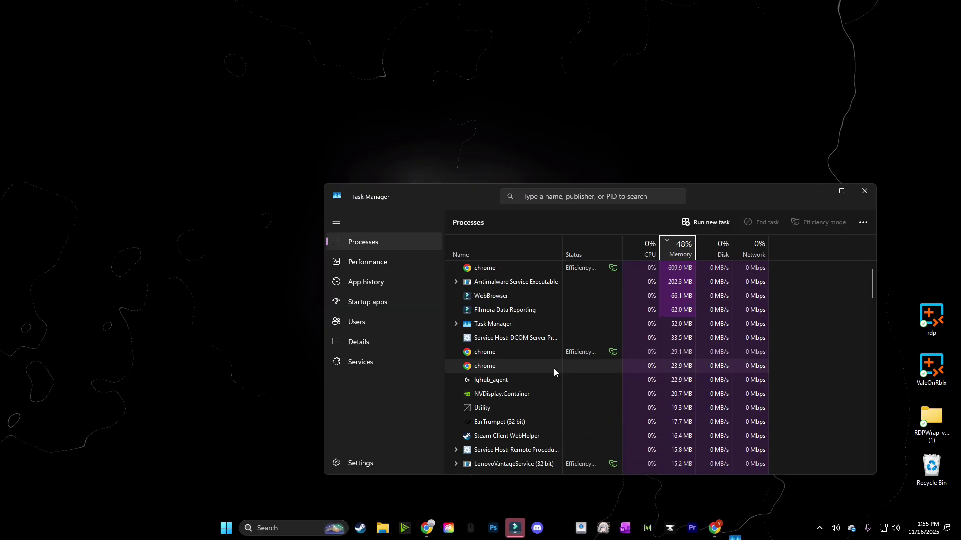
Show the Performance page's Memory details: 32.0 GB at 5600 MT/s
left_click(370, 263)
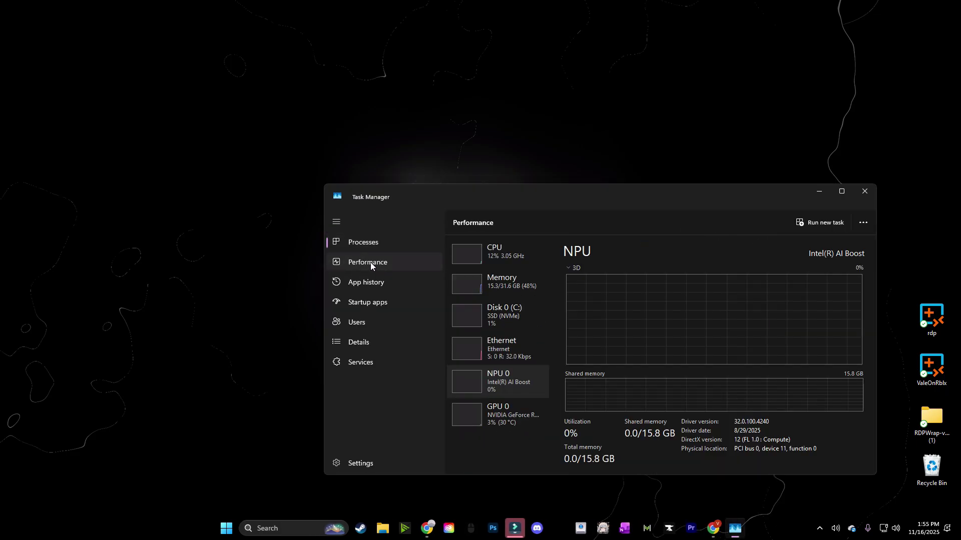
left_click(508, 290)
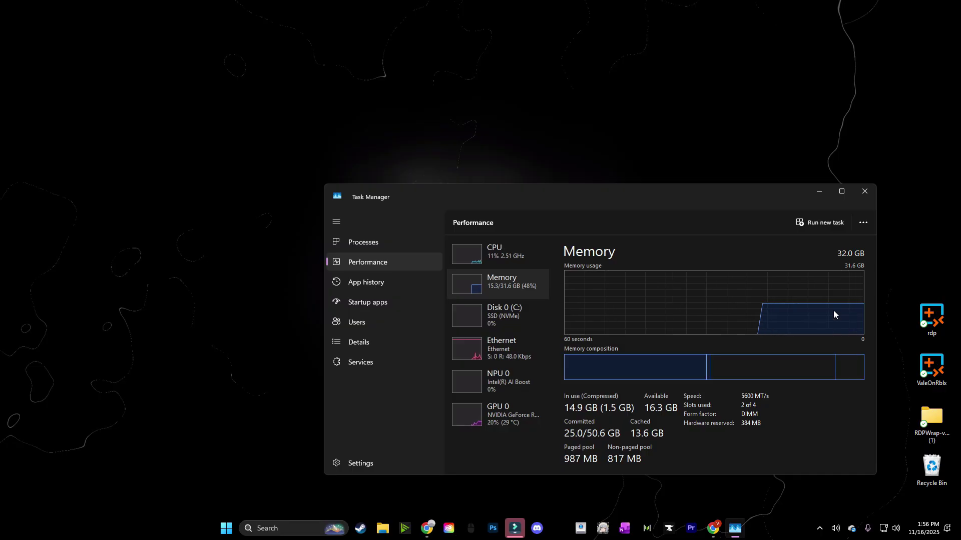
Review the NVIDIA GeForce GPU 0 usage graphs, then close Task Manager
left_click(508, 415)
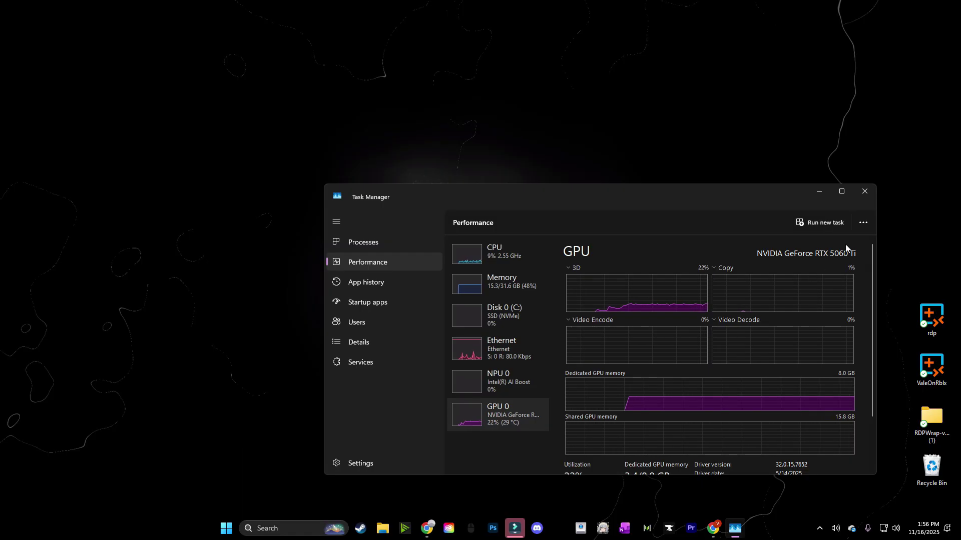
left_click(869, 195)
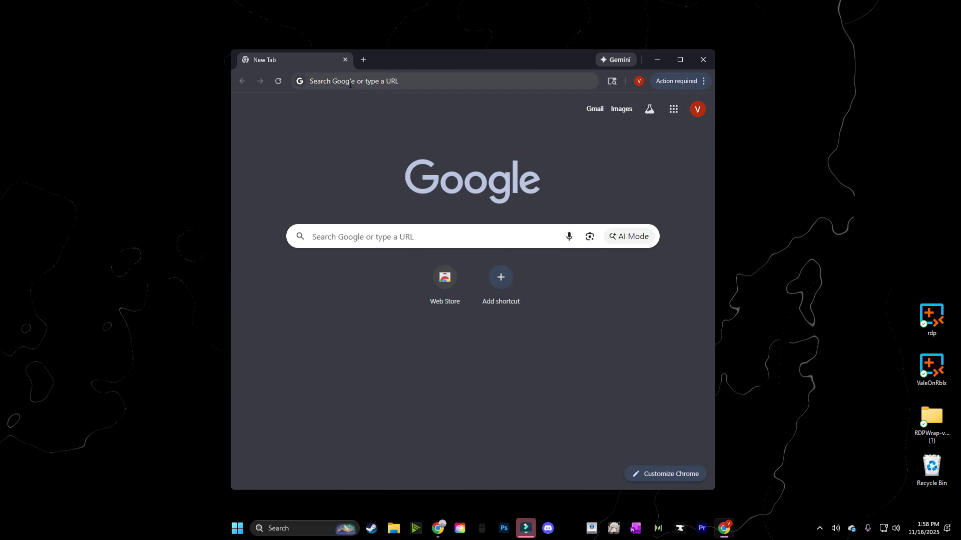
Paste the raw gist URL into Chrome, load it, and select the PowerShell script text
left_click(349, 82)
key("ctrl+v")
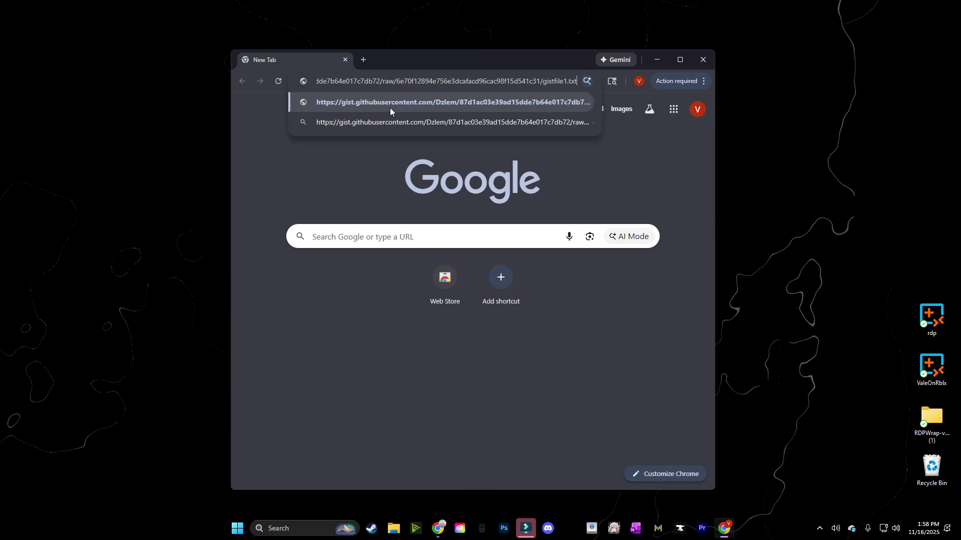
key("Return")
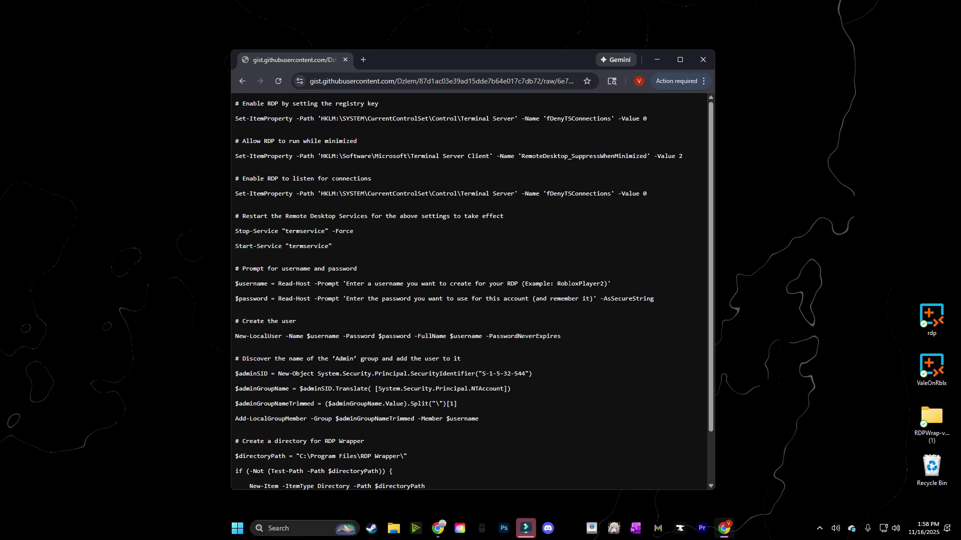
scroll(464, 334, "down", 2)
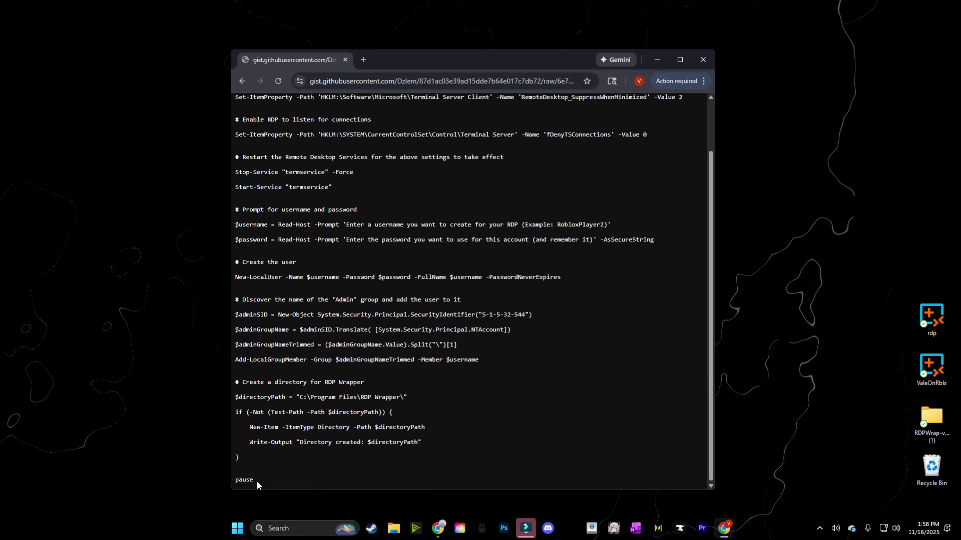
left_click_drag(260, 484, 233, 106)
scroll(255, 415, "up", 1)
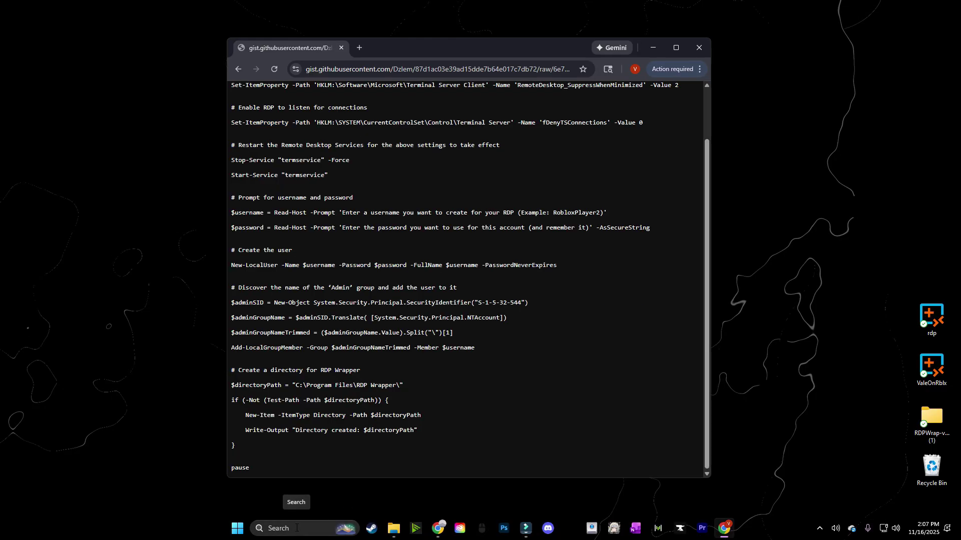
Search for 'window' and run Windows PowerShell as administrator
left_click(296, 528)
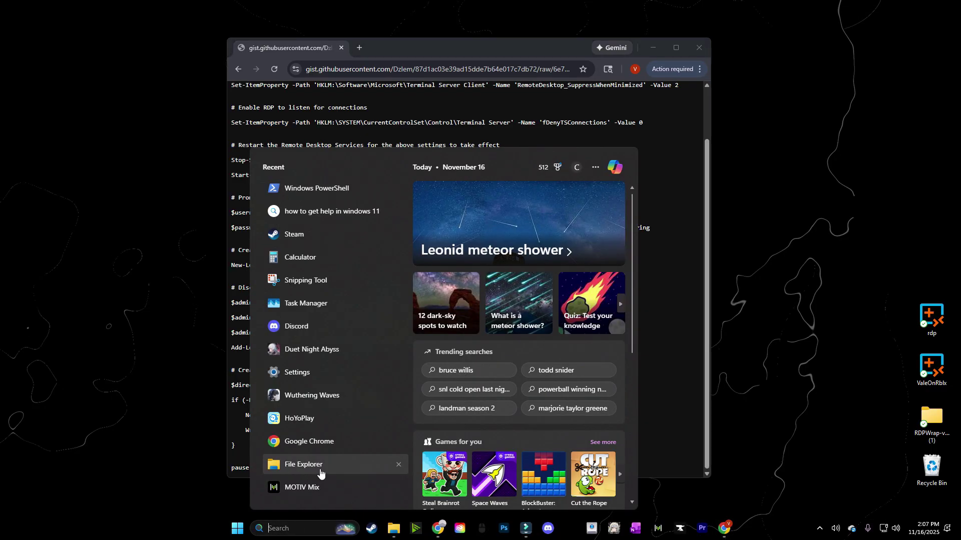
type("window")
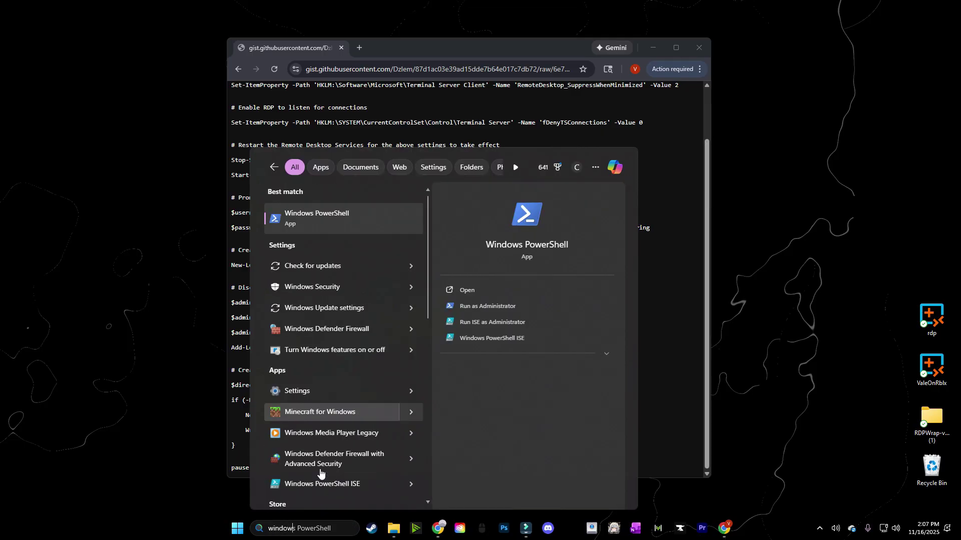
left_click(482, 306)
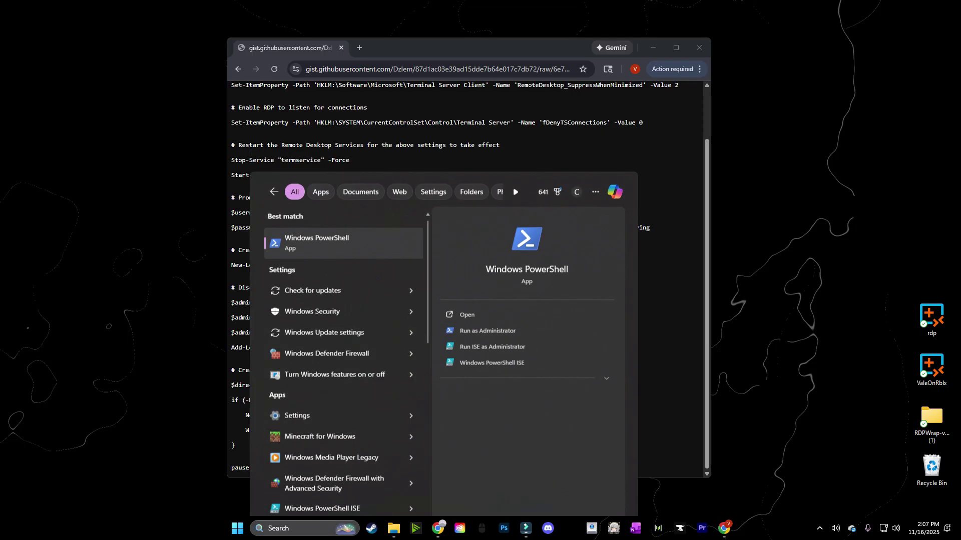
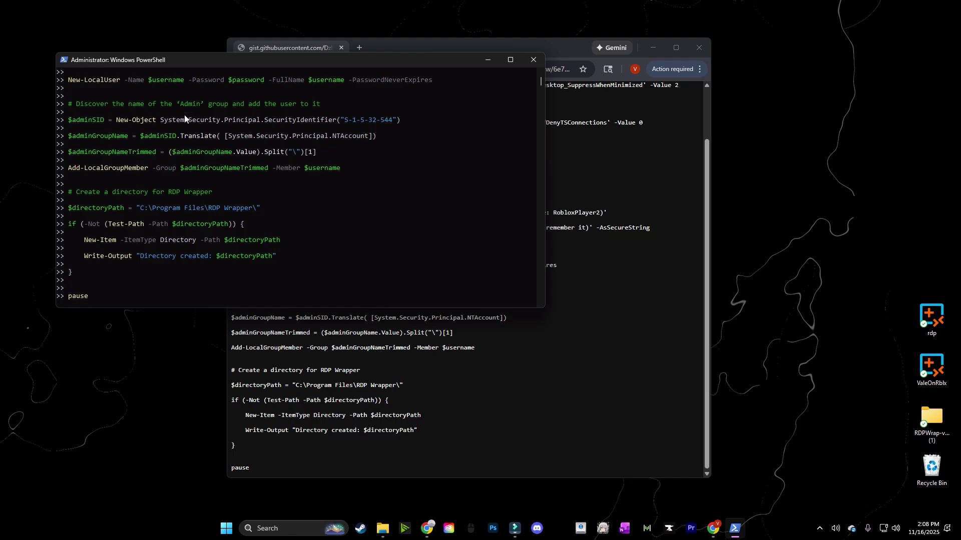
Run the RDP setup script, entering the new admin account's username and password, and let it finish
key("Return")
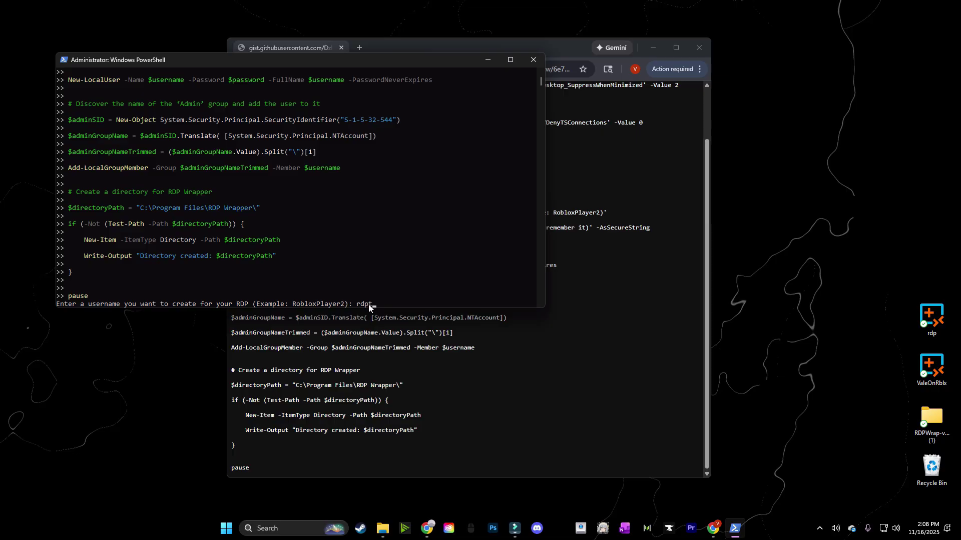
key("Return")
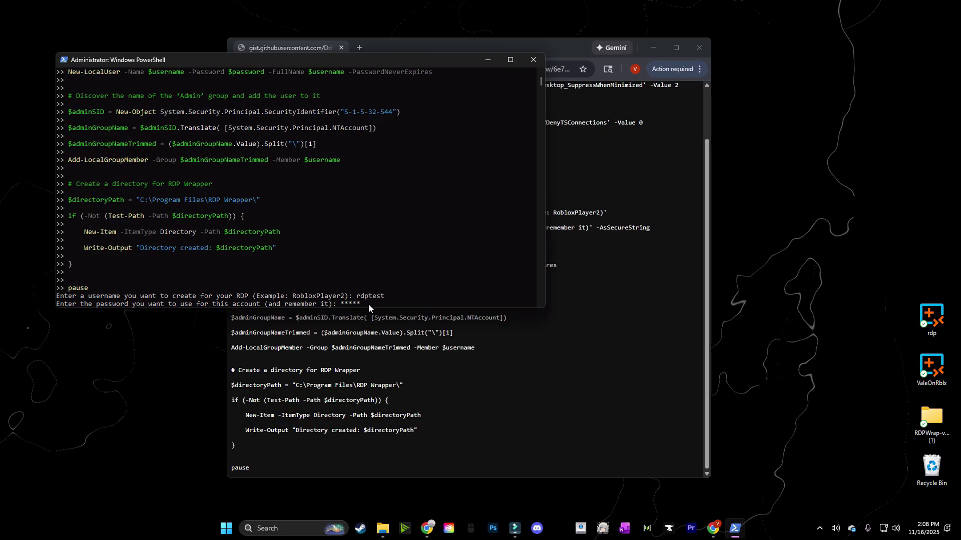
key("Return")
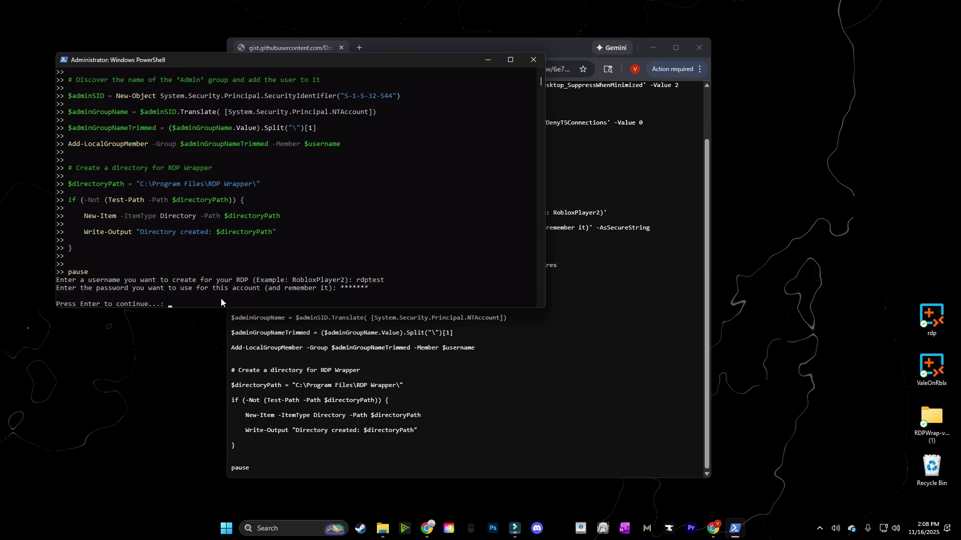
key("Return")
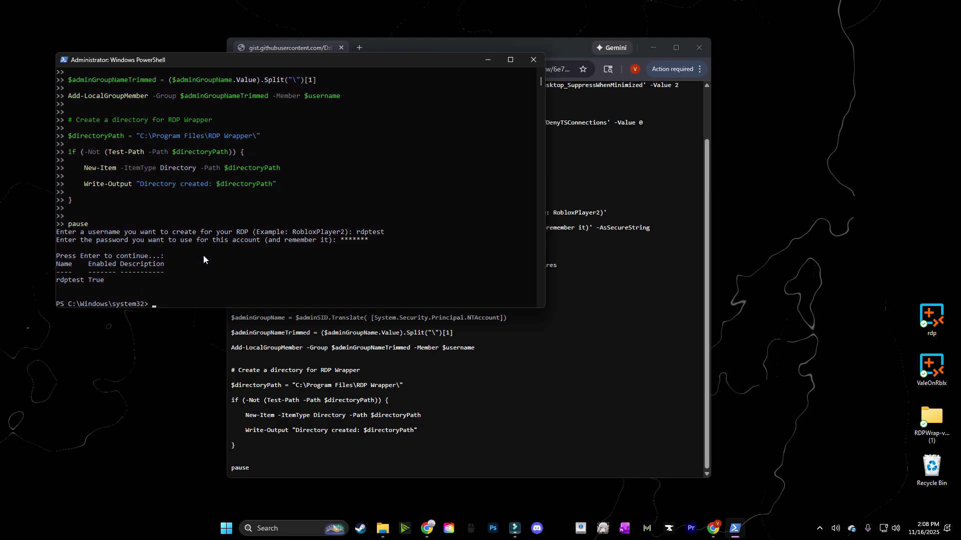
Close the PowerShell console and load the saved rdpwrap releases link in a new browser tab
left_click(534, 60)
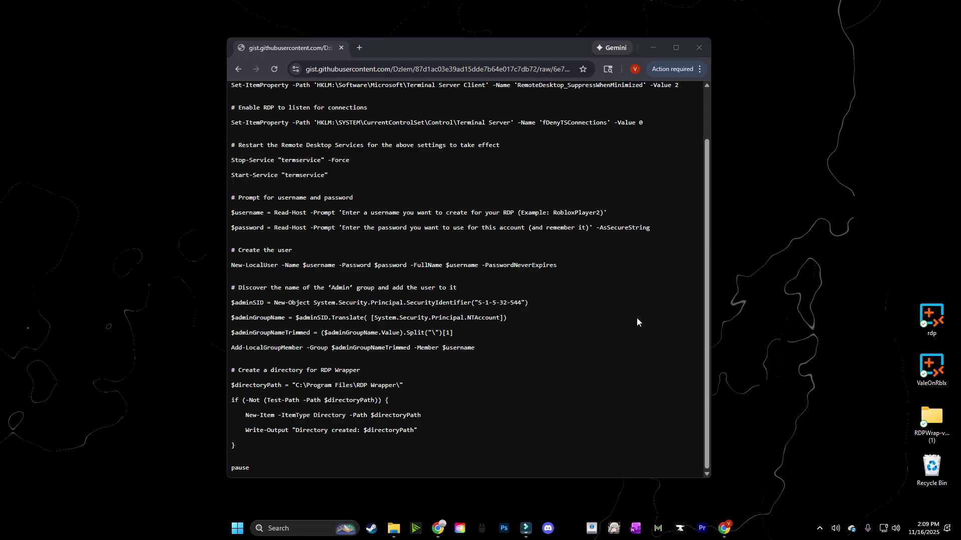
left_click(360, 48)
key("ctrl+v")
key("Return")
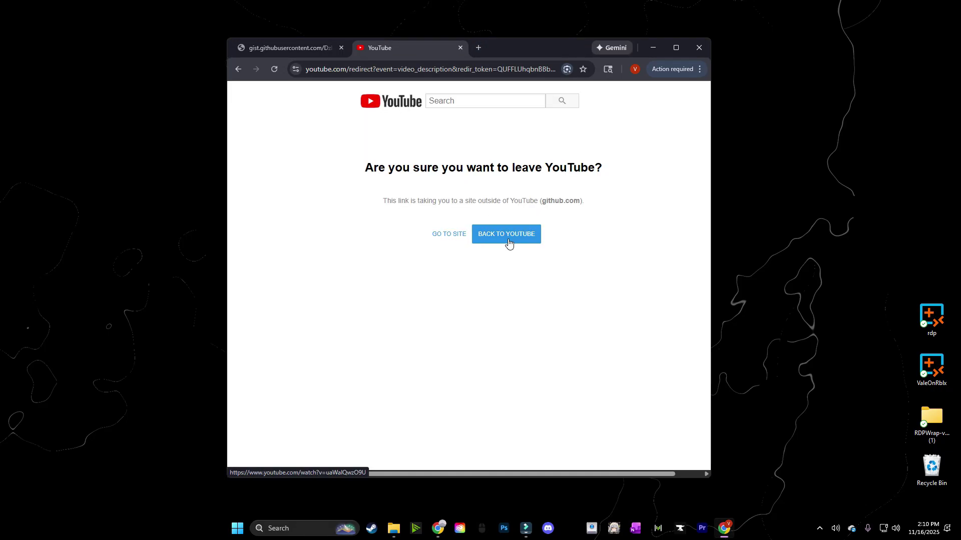
Continue to the stascorp/rdpwrap GitHub releases page and download RDPWrap-v1.6.2.zip from Assets
left_click(451, 235)
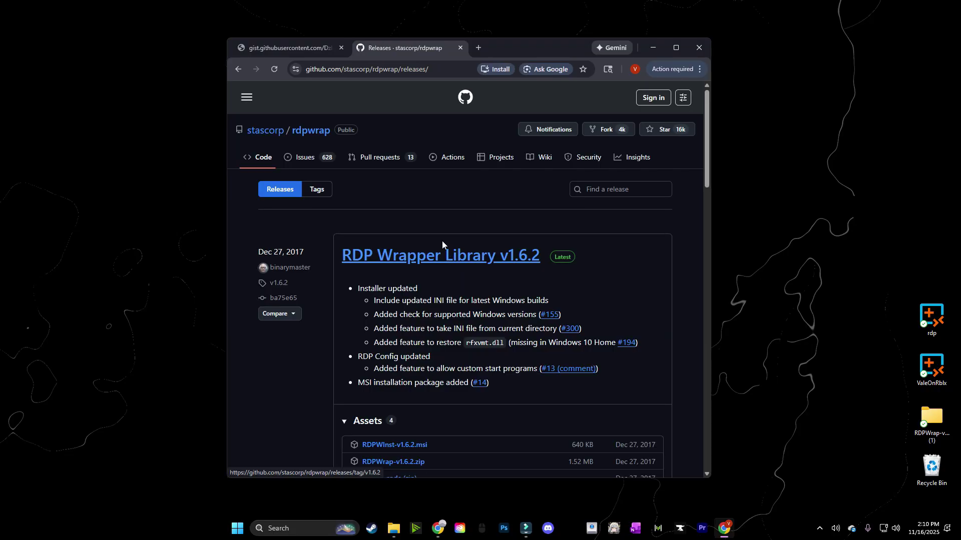
scroll(452, 237, "down", 1)
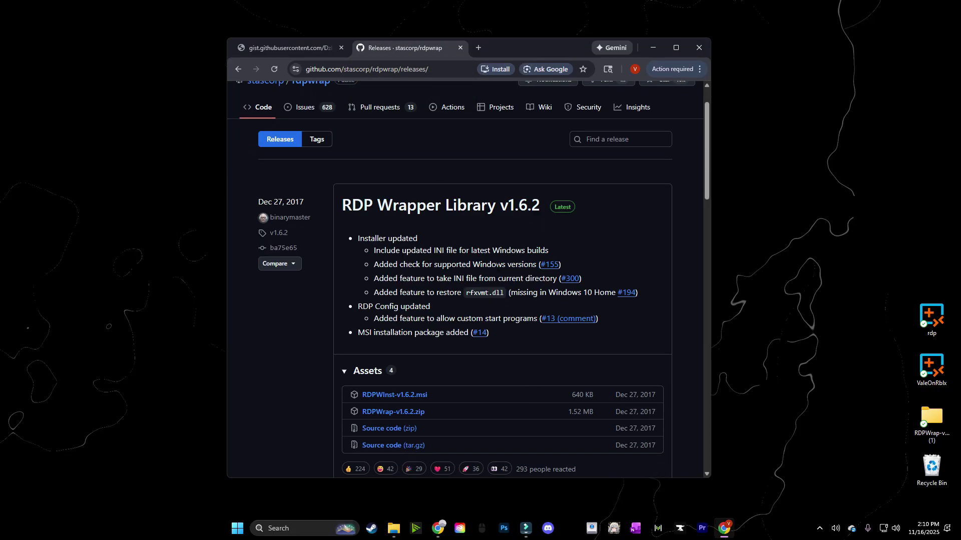
scroll(504, 287, "down", 4)
scroll(505, 293, "up", 2)
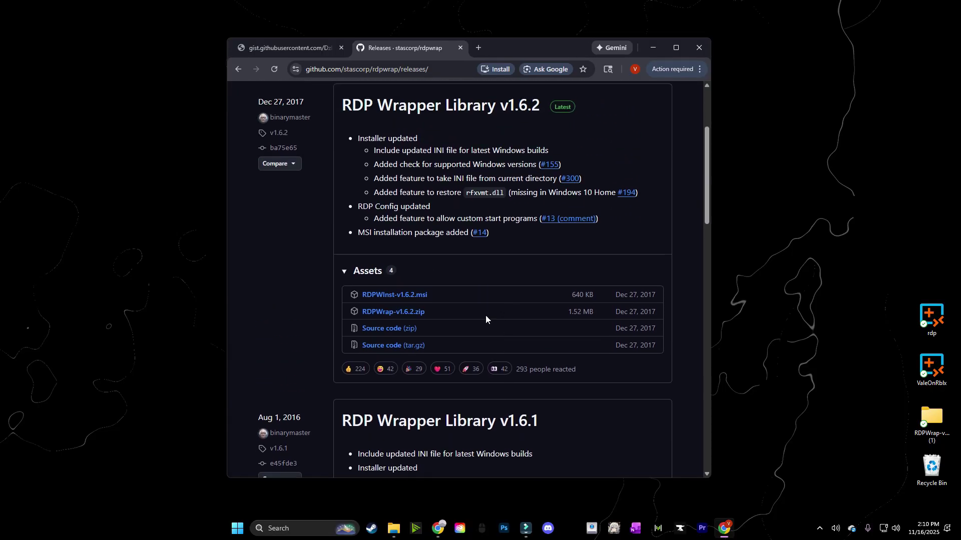
left_click(399, 316)
Open the downloaded RDPWrap-v1.6.2.zip and start Extract all with 'Show extracted files when complete' unchecked
mouse_move(531, 93)
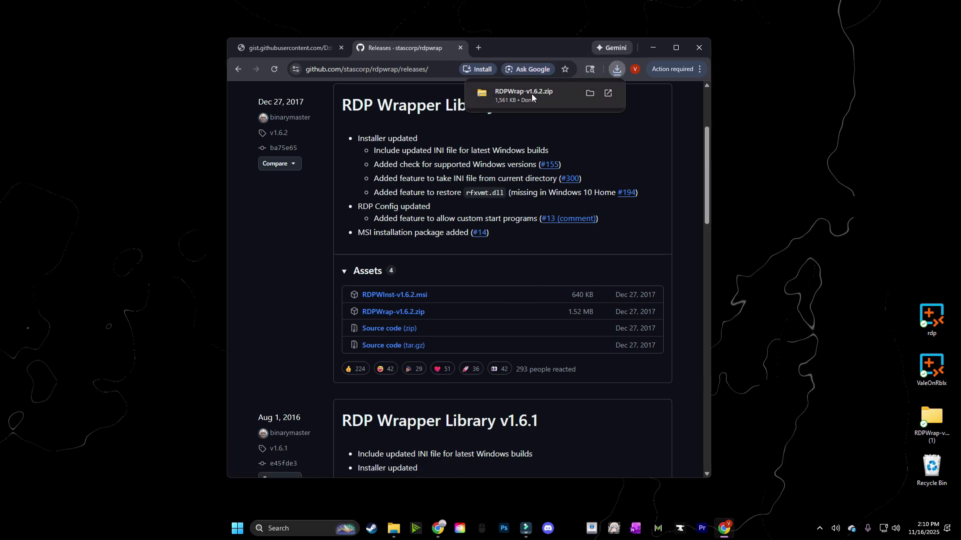
left_click(529, 96)
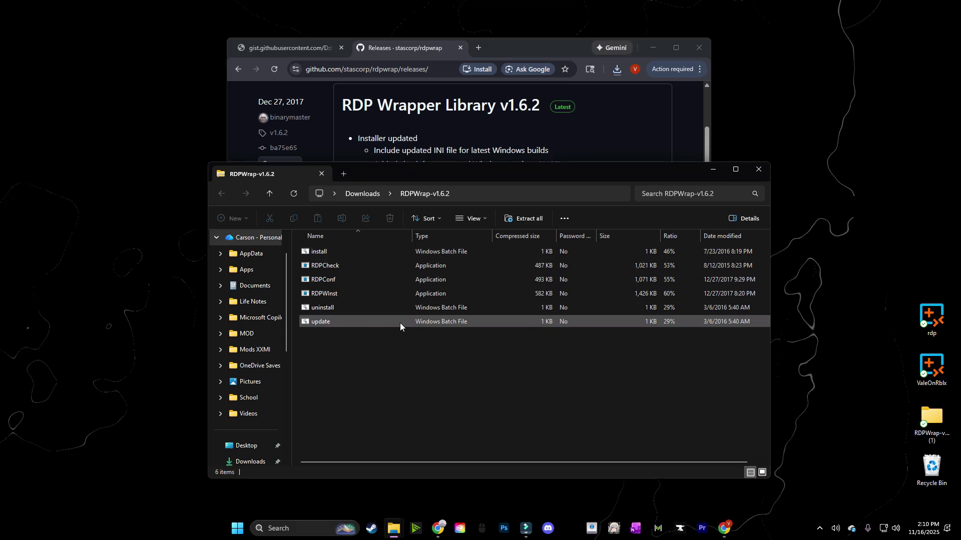
left_click(520, 219)
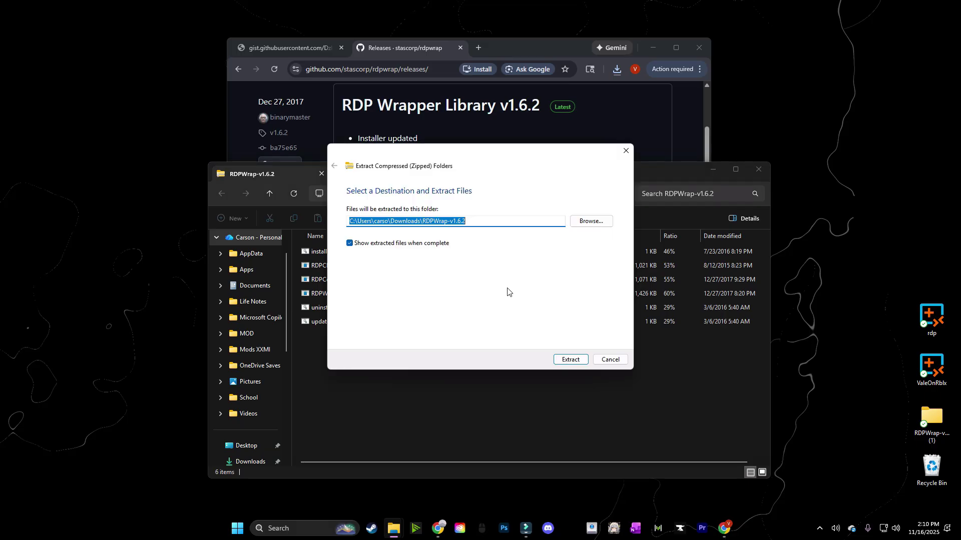
left_click(350, 244)
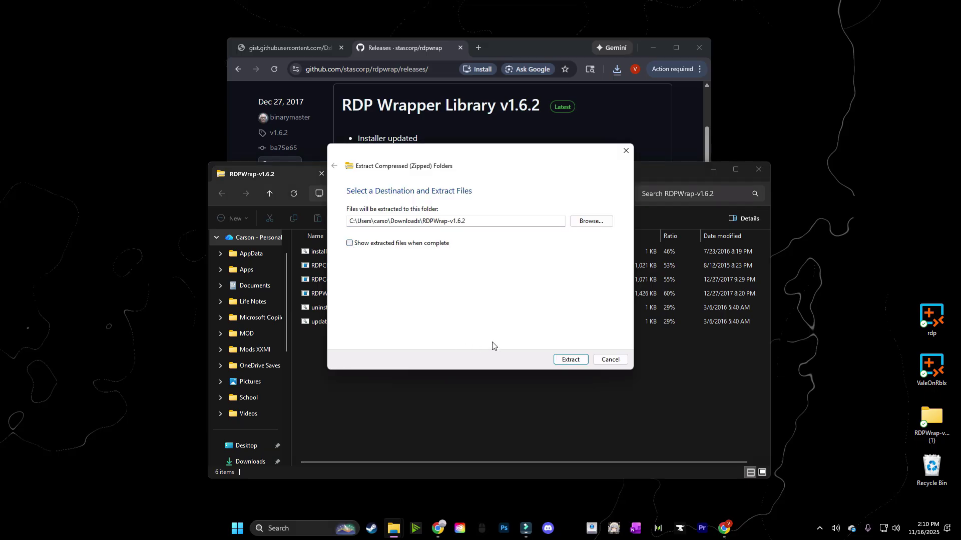
Pick C:\Program Files\RDP Wrapper as the destination folder and extract the RDPWrap files there
left_click(591, 221)
scroll(370, 335, "down", 5)
left_click(352, 321)
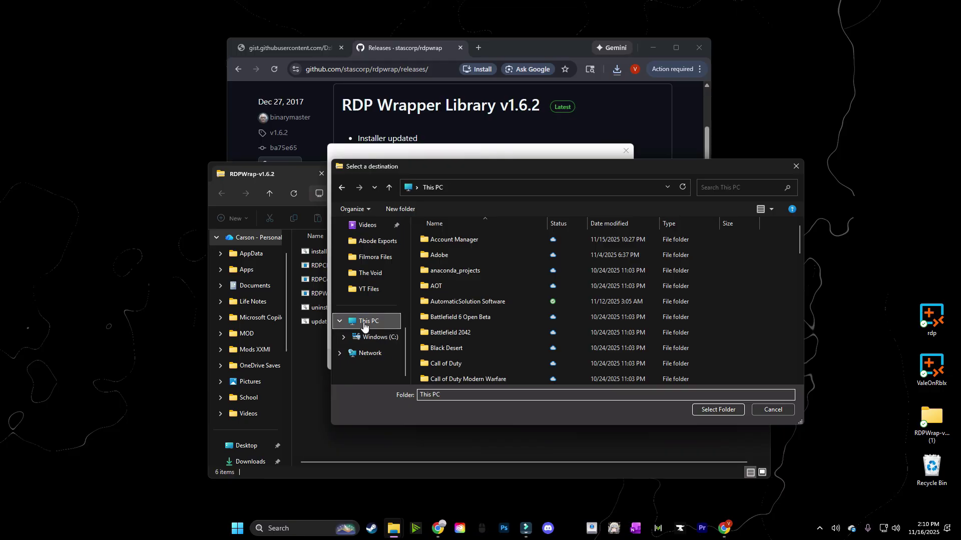
left_click(433, 251)
double_click(432, 252)
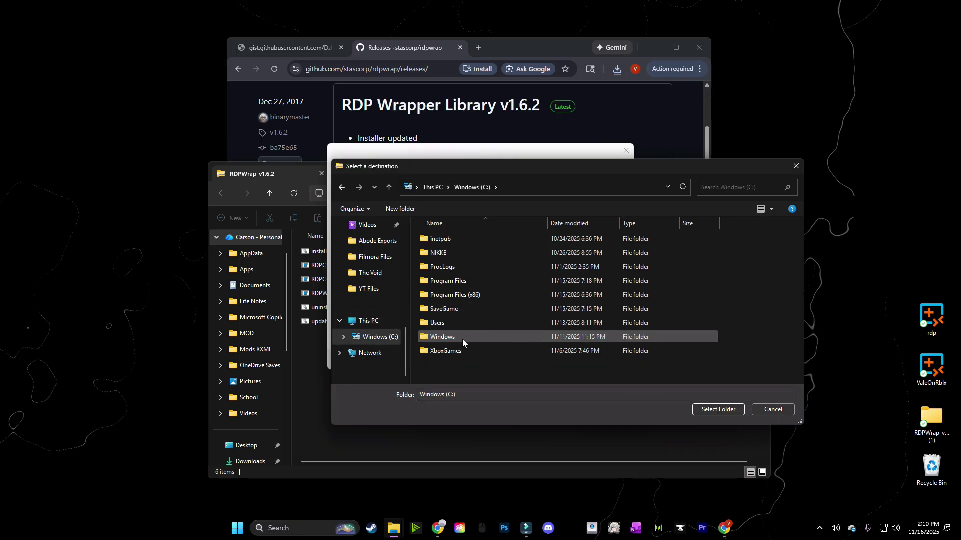
double_click(455, 281)
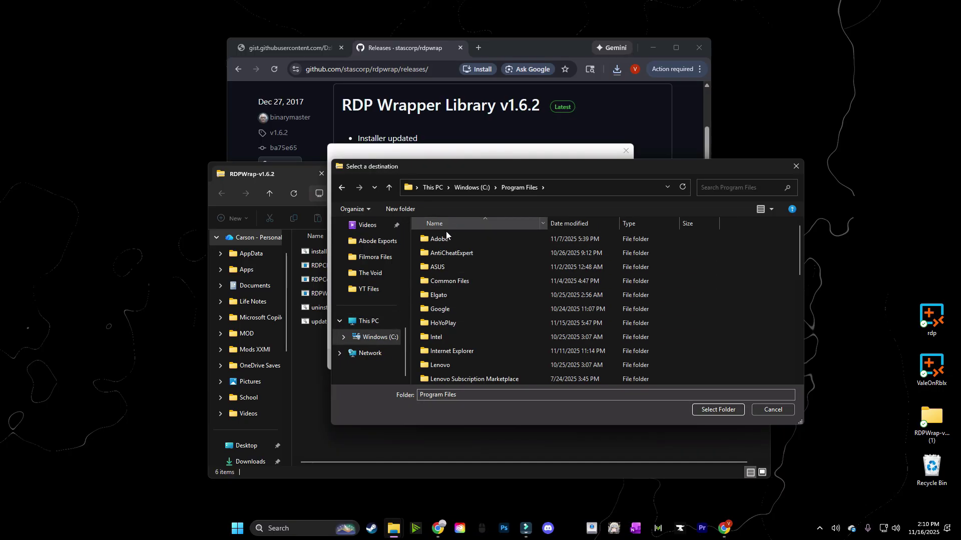
scroll(485, 316, "down", 4)
scroll(490, 315, "down", 4)
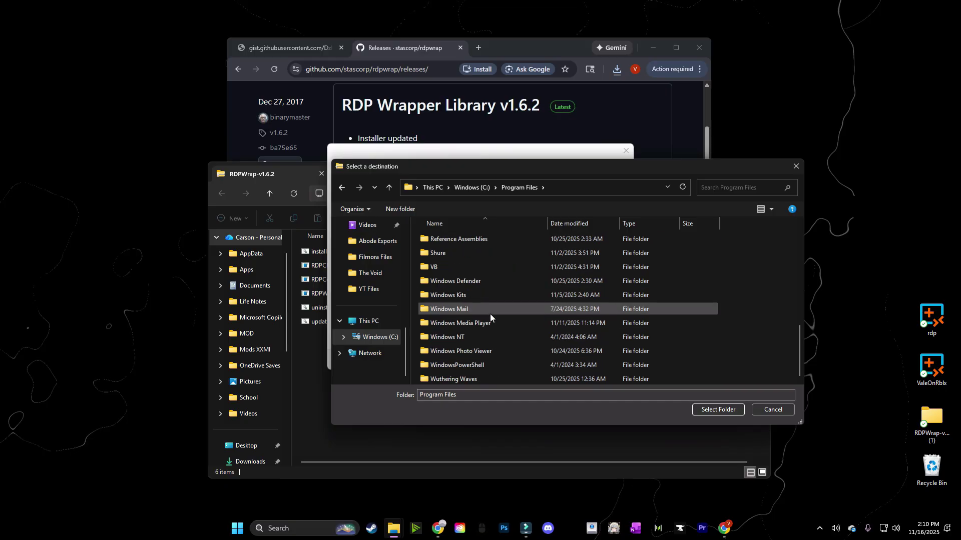
scroll(490, 317, "up", 2)
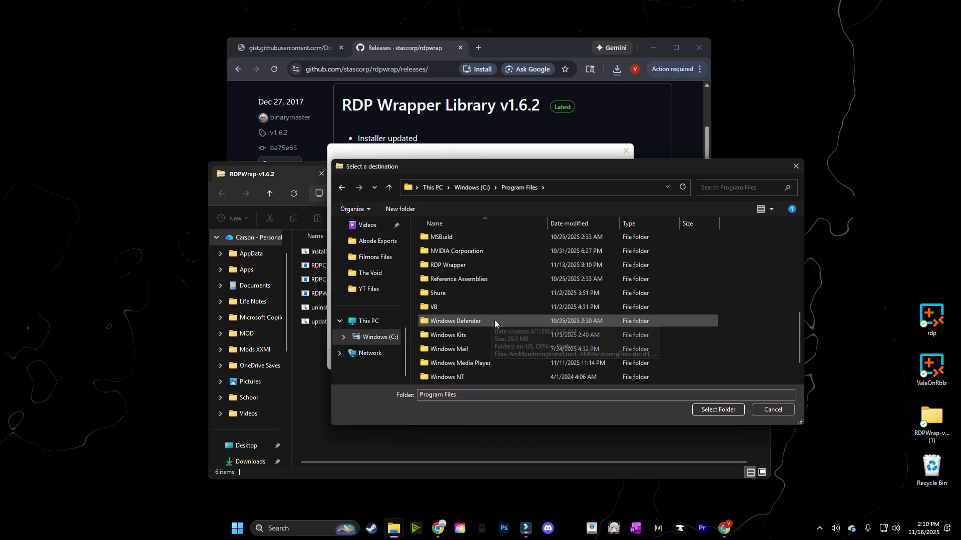
double_click(447, 266)
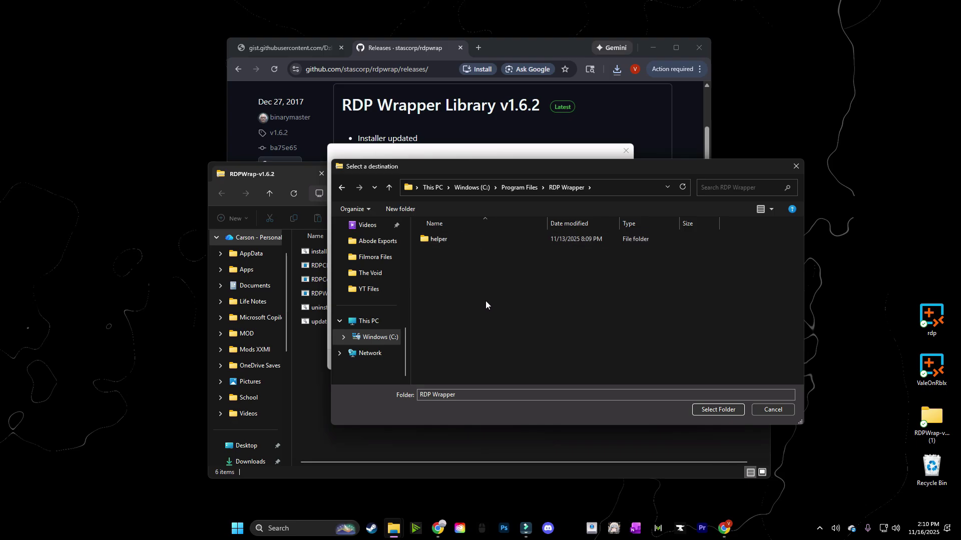
left_click(712, 411)
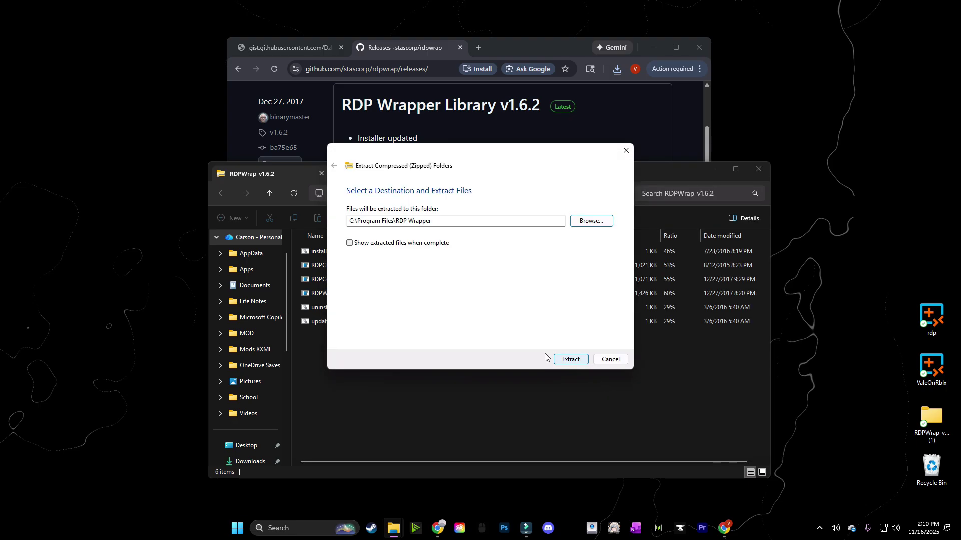
left_click(575, 360)
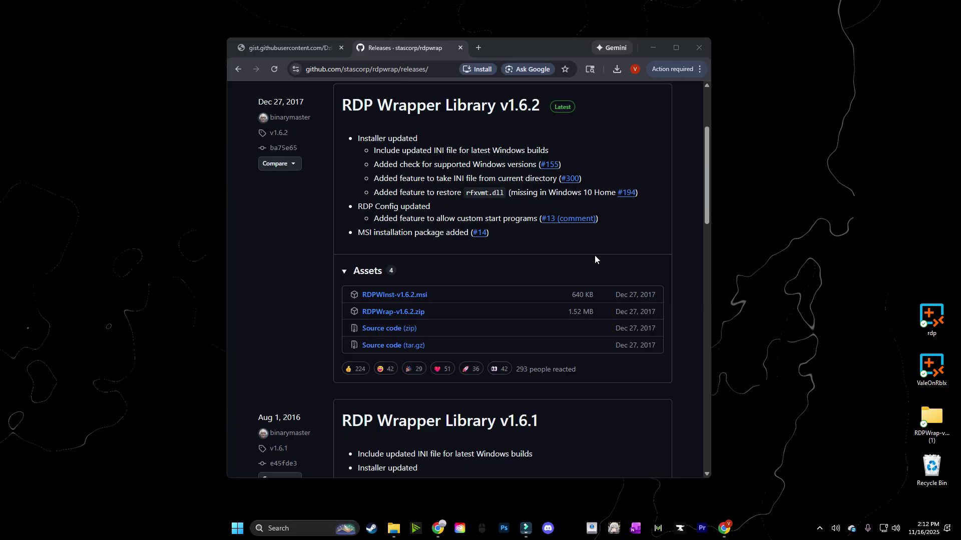
Load the saved redirect link in a new tab and proceed to the site to download autoupdate_v1.2.zip
left_click(479, 48)
key("ctrl+v")
key("Return")
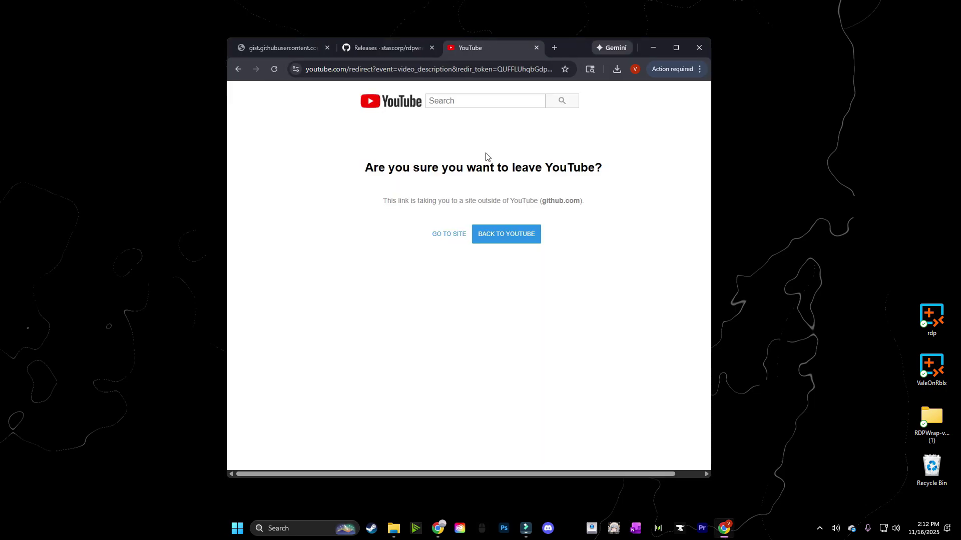
left_click(441, 237)
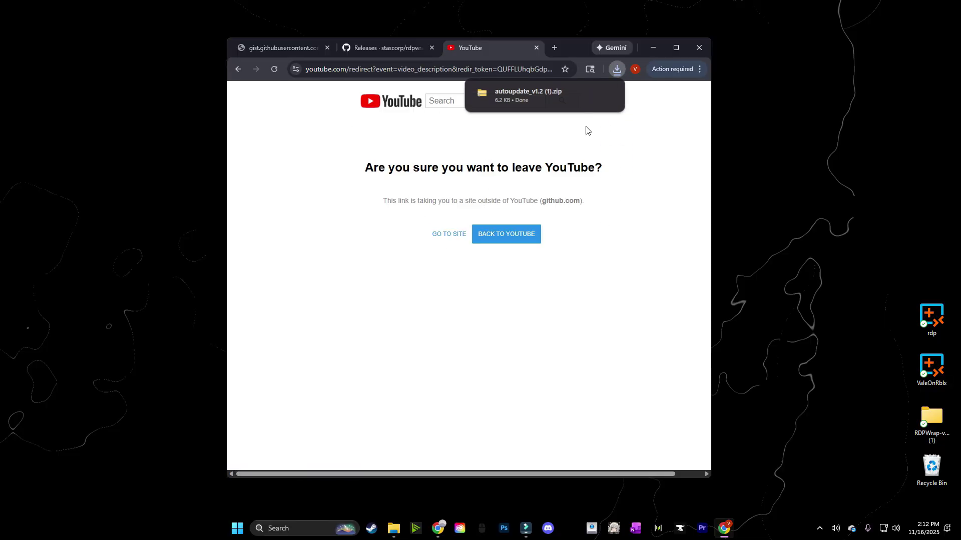
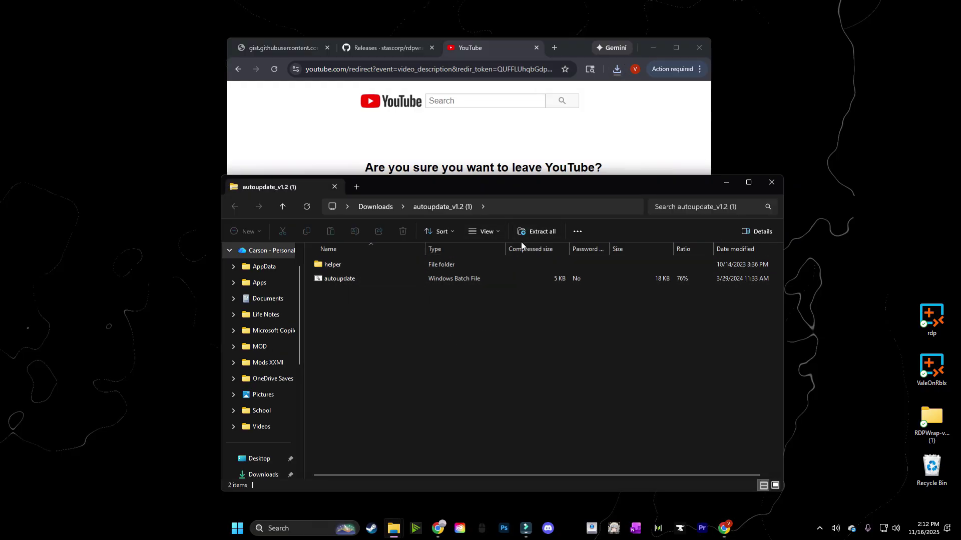
Extract the autoupdate_v1.2 (1) archive into C:\Program Files\RDP Wrapper
left_click(538, 232)
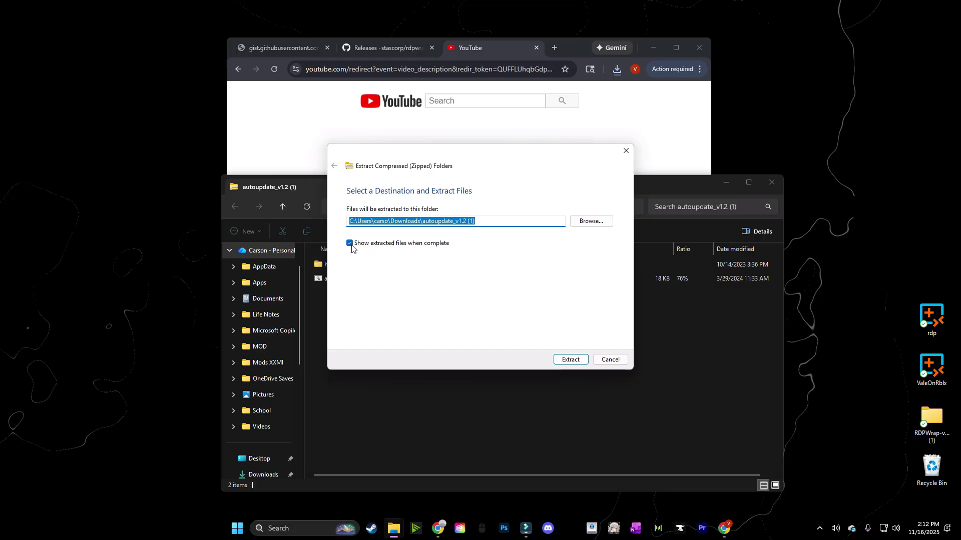
left_click(593, 221)
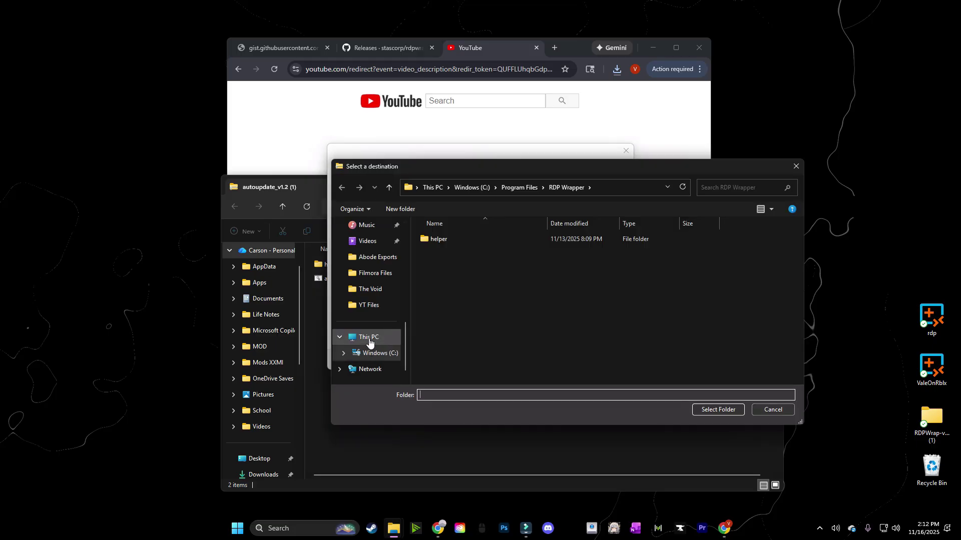
left_click(519, 187)
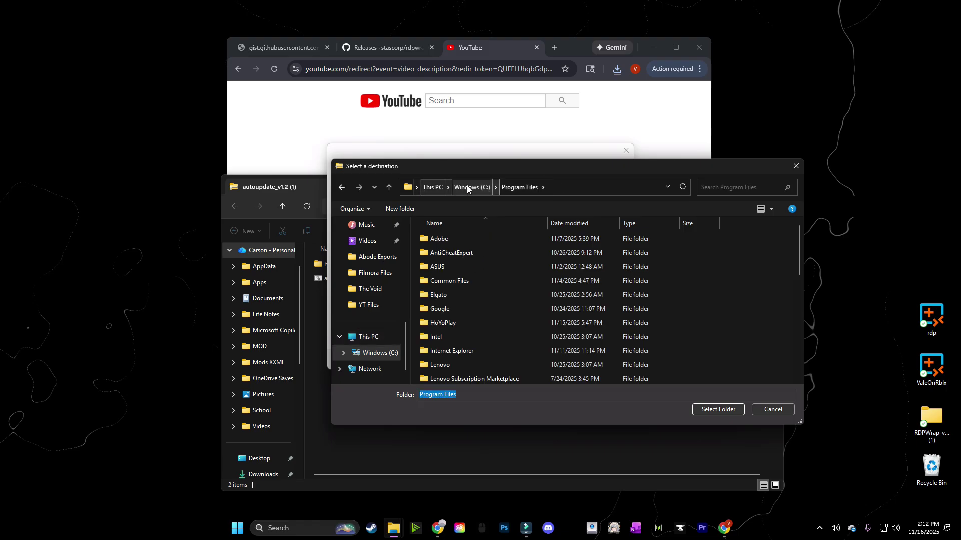
left_click(433, 187)
double_click(492, 256)
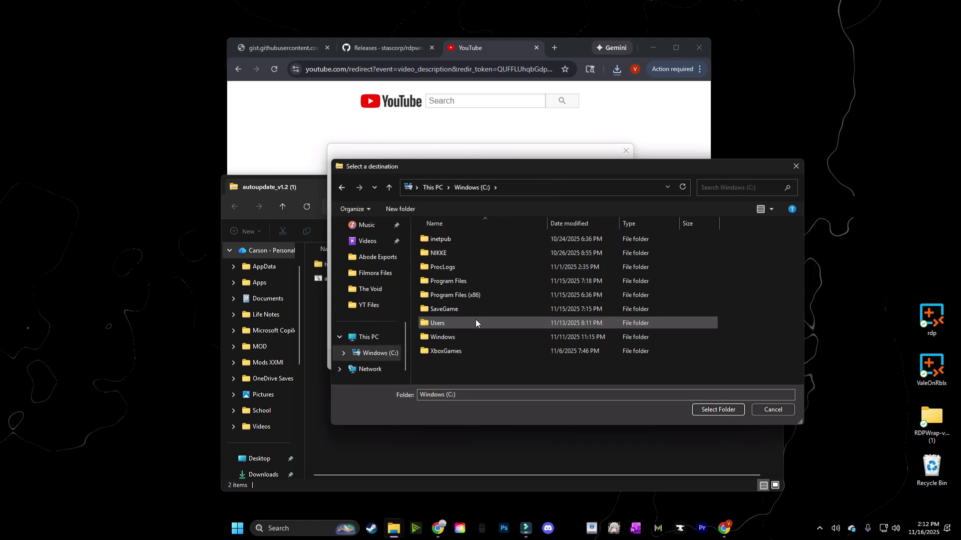
double_click(452, 282)
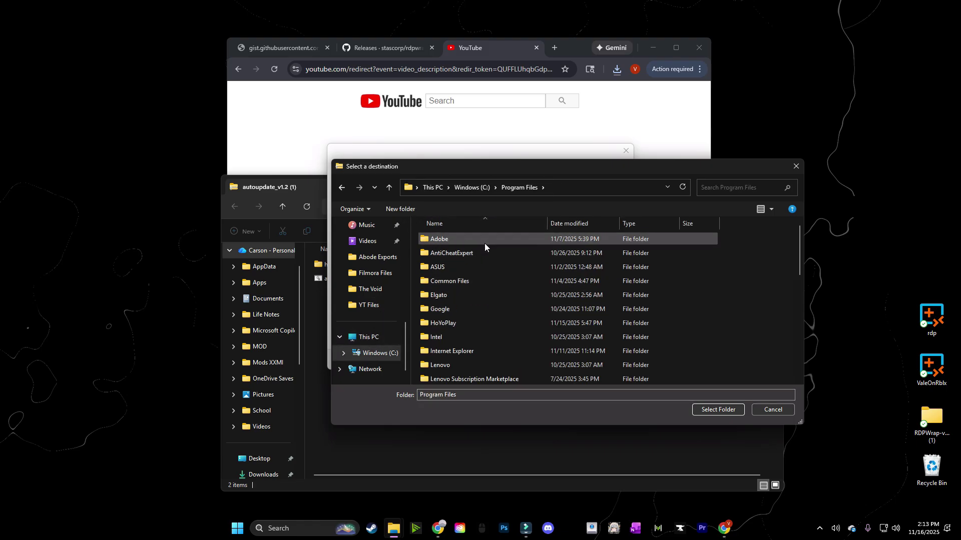
scroll(497, 326, "down", 10)
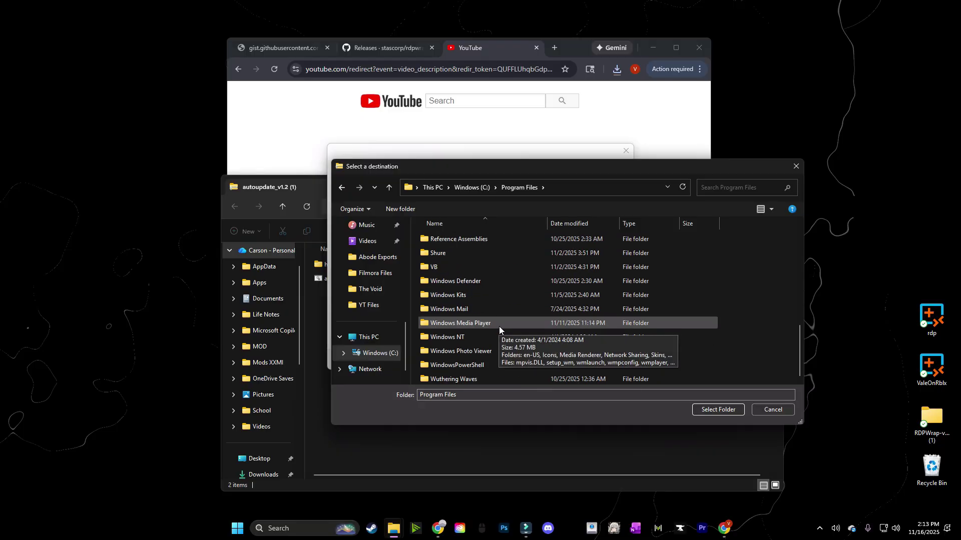
scroll(499, 326, "up", 1)
double_click(450, 265)
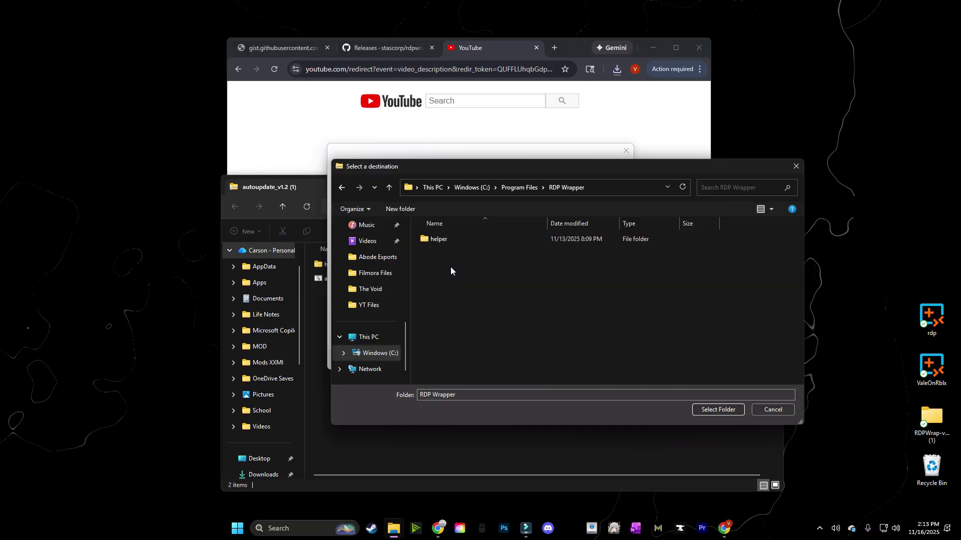
left_click(721, 411)
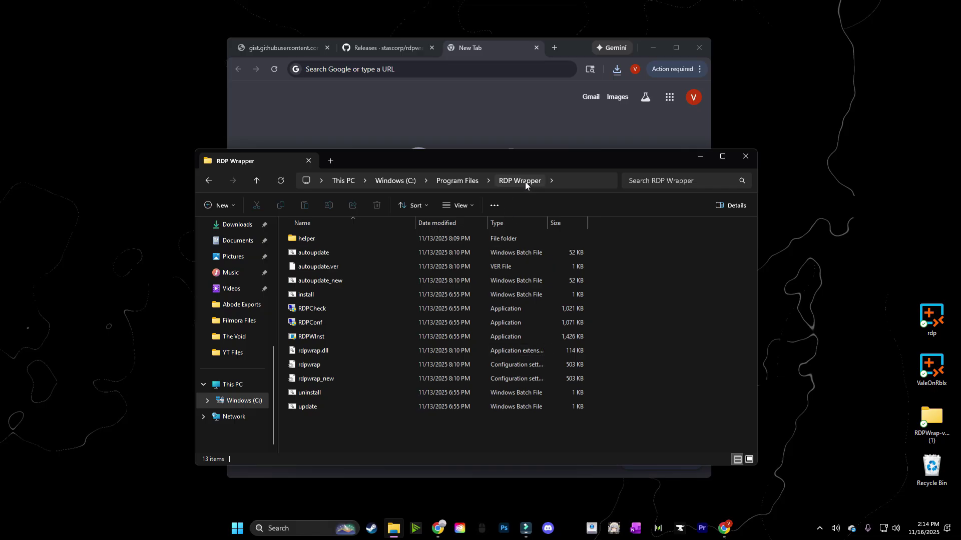
Run autoupdate as administrator after the plain launch fails for missing admin rights
double_click(316, 252)
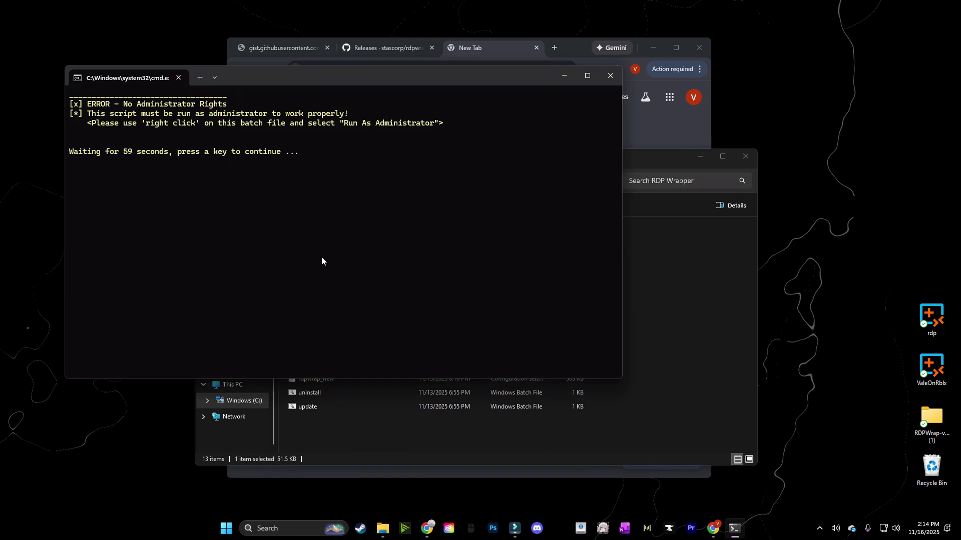
key("Return")
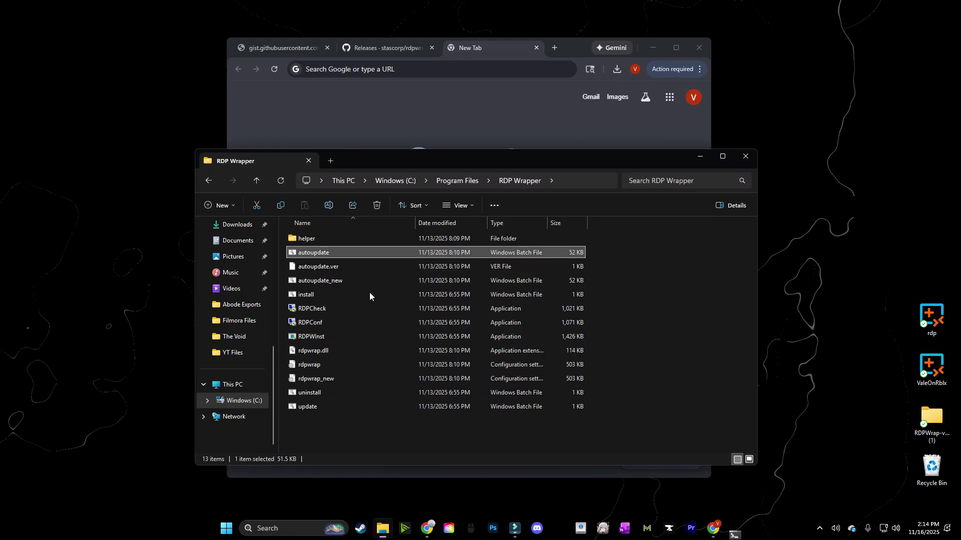
right_click(313, 252)
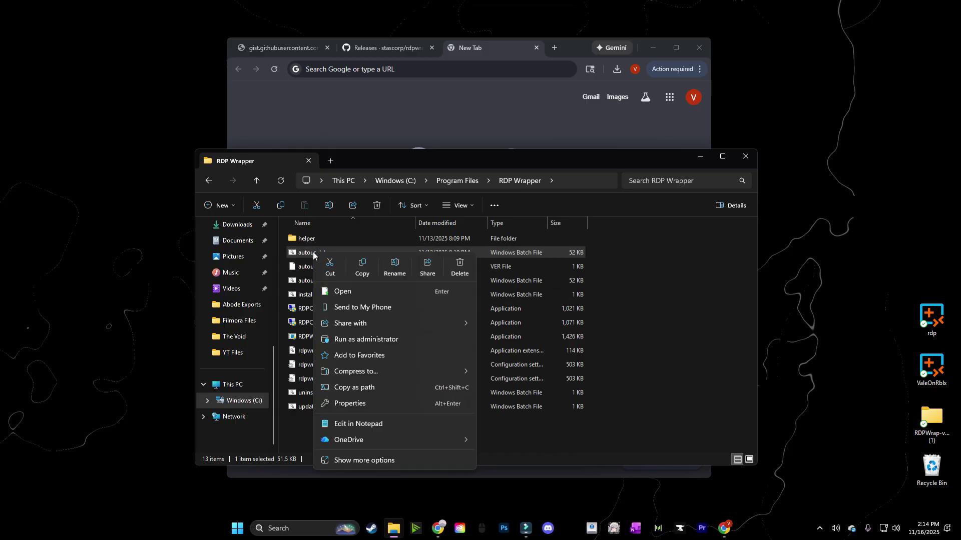
left_click(358, 340)
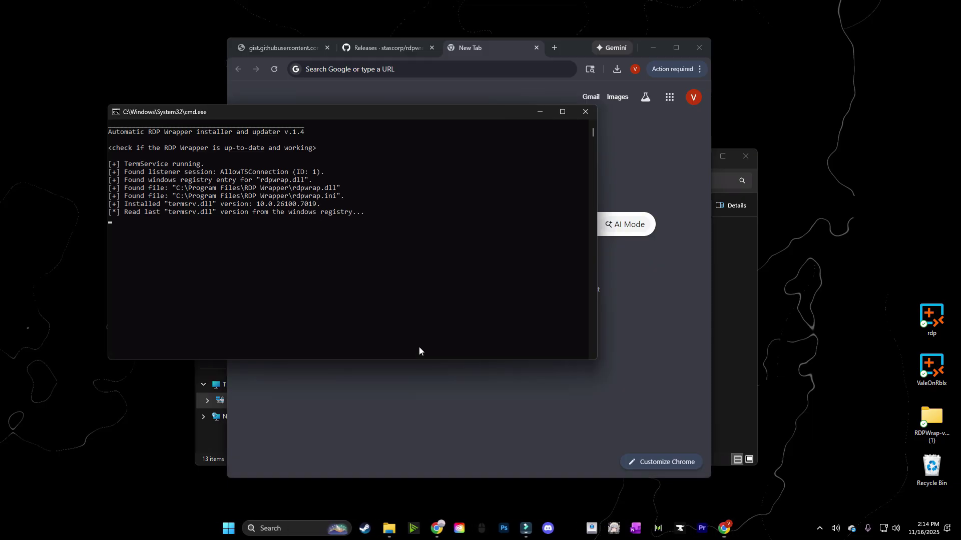
left_click(419, 347)
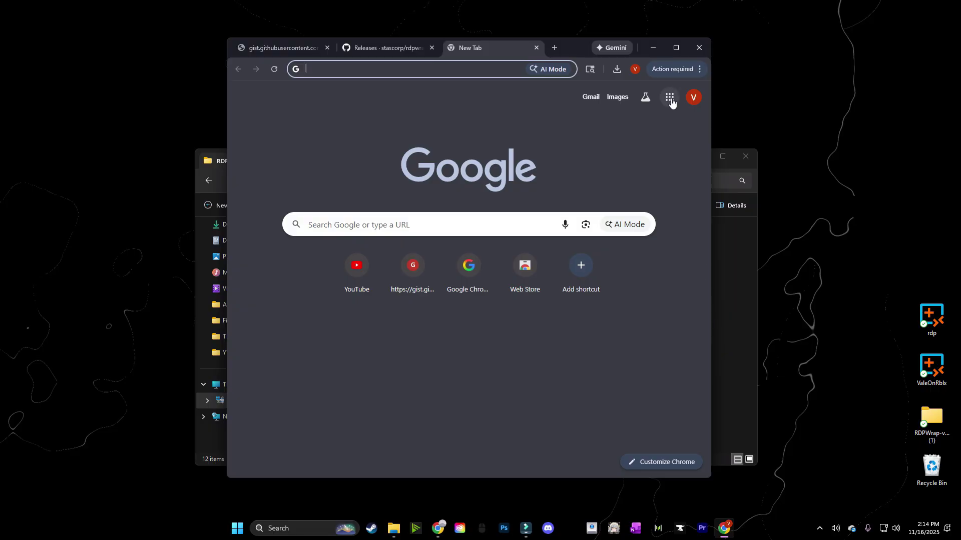
Minimize Chrome to check the RDP Wrapper folder, then bring the browser back
left_click(653, 46)
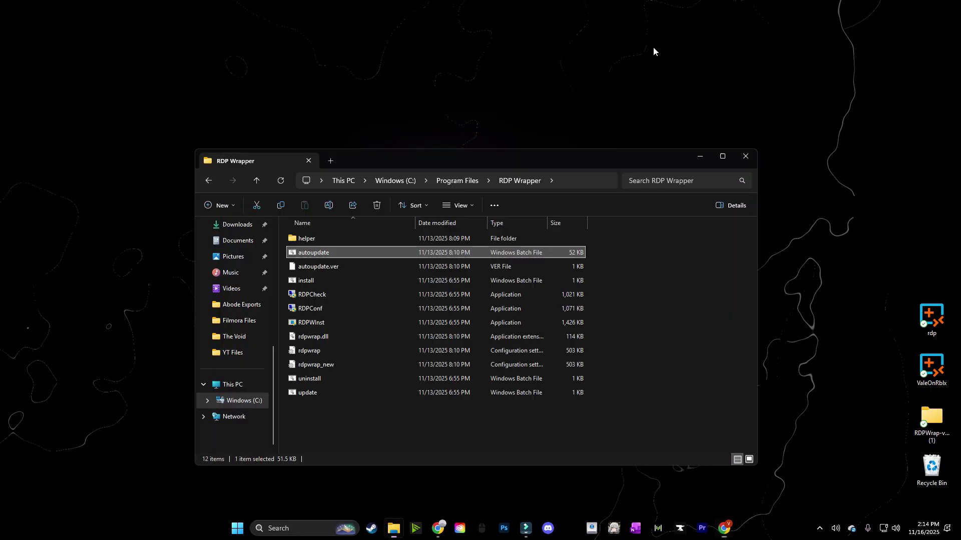
left_click(378, 427)
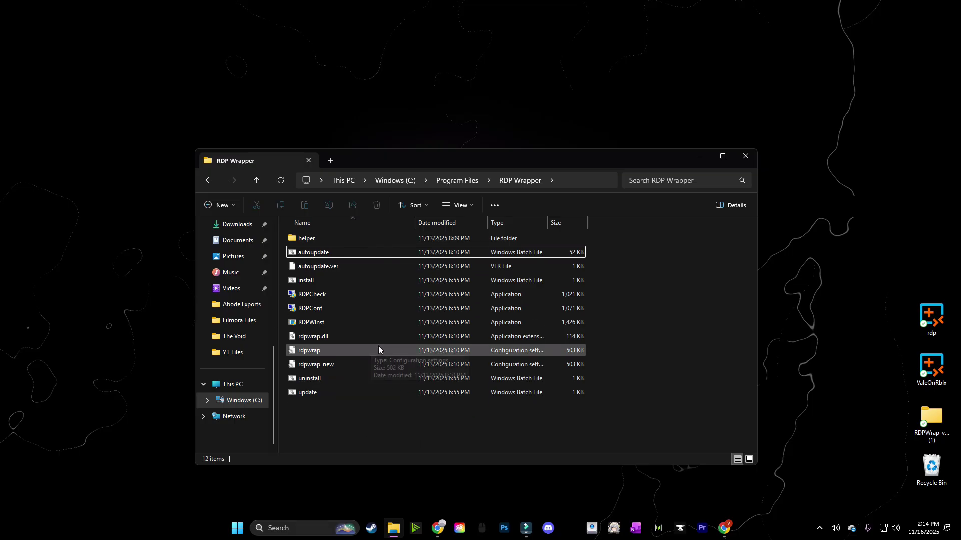
key("alt+Tab")
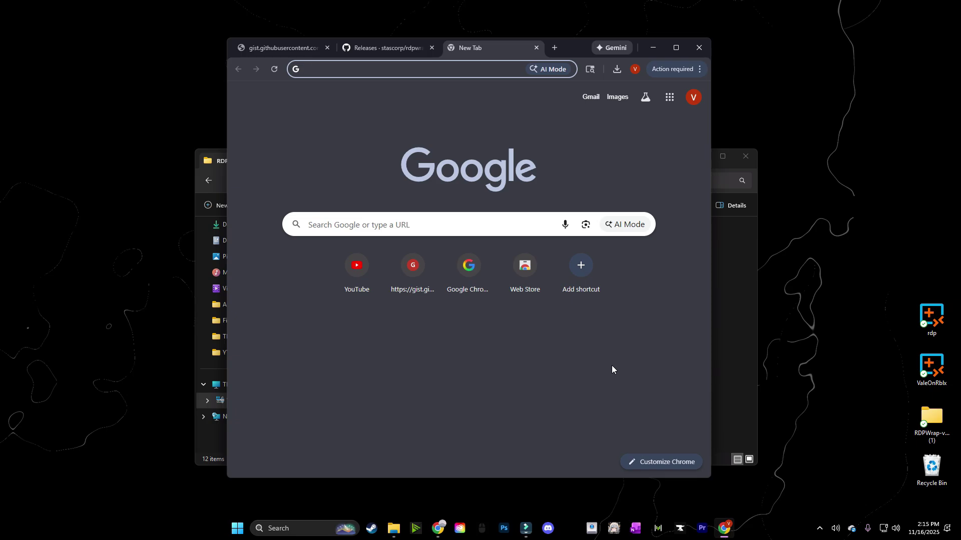
Load the saved redirect link, continue to donkz.nl, and download Remote Desktop Plus 7.0.1 (rdp.exe)
key("ctrl+v")
key("Return")
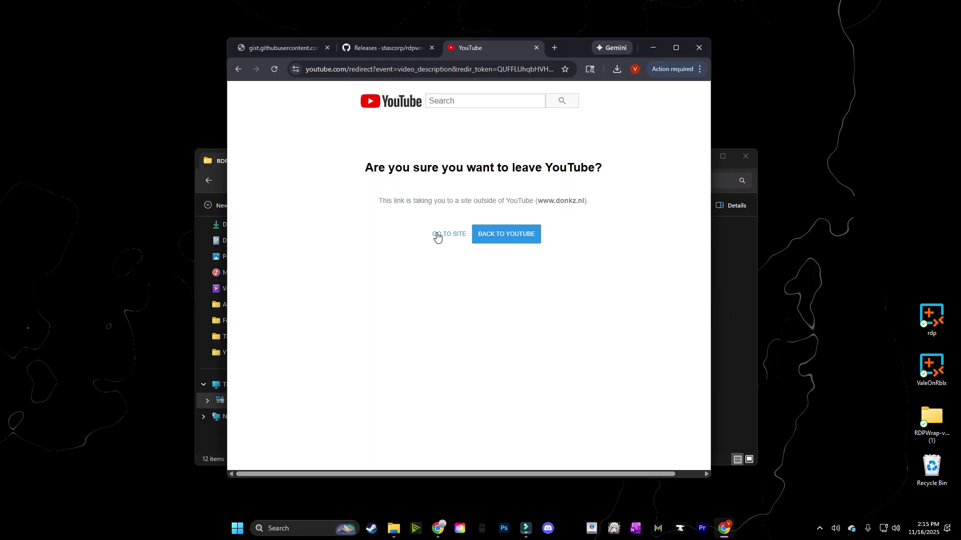
left_click(436, 235)
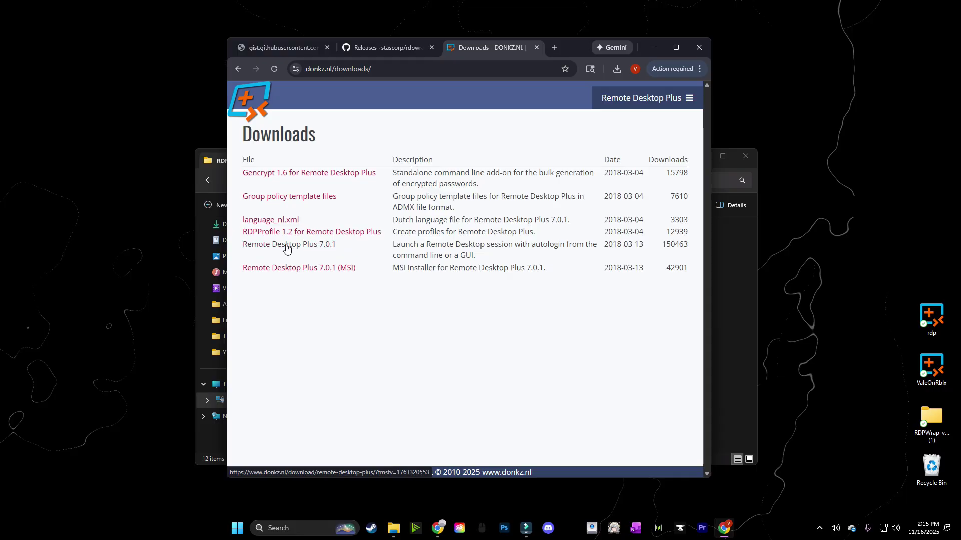
left_click(274, 245)
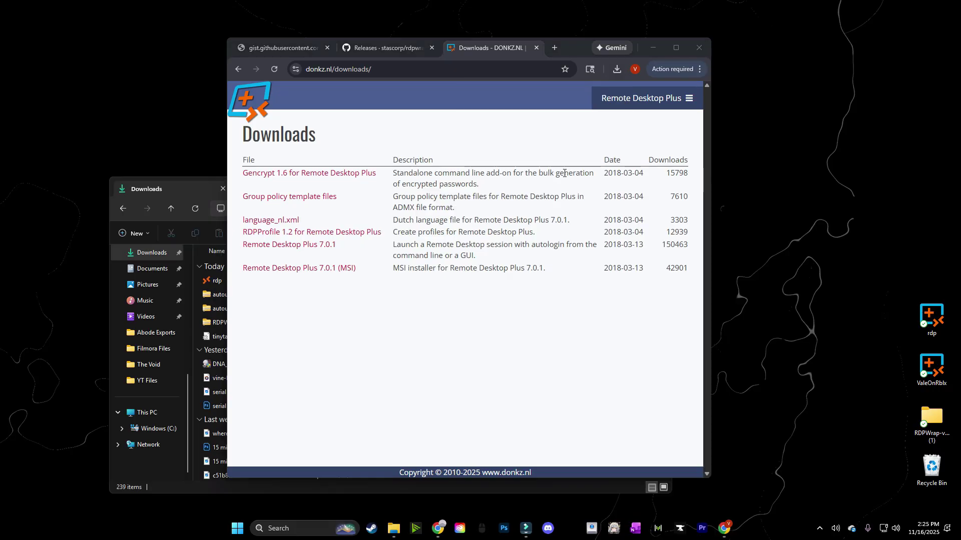
Drag the downloaded rdp program onto the desktop from the download list and Downloads folder
left_click(616, 69)
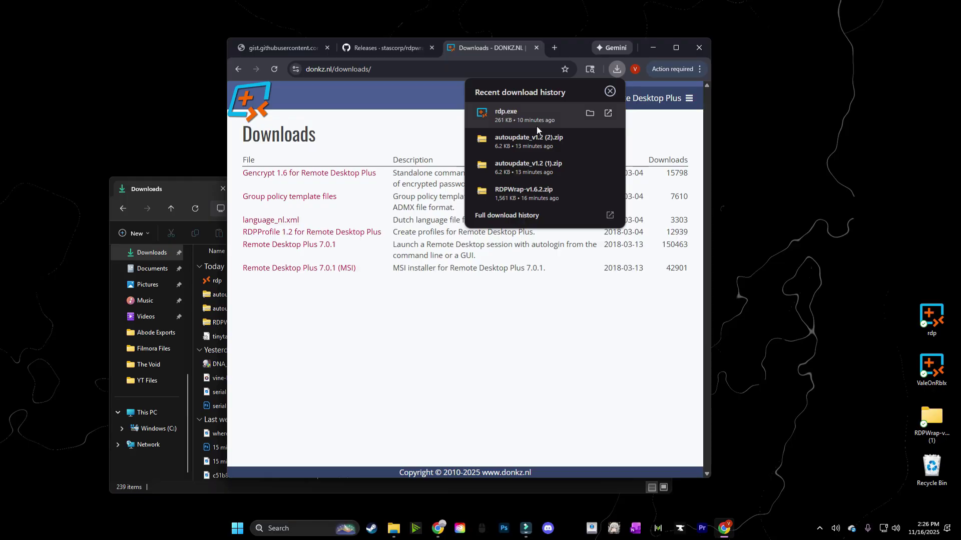
left_click_drag(942, 325, 513, 135)
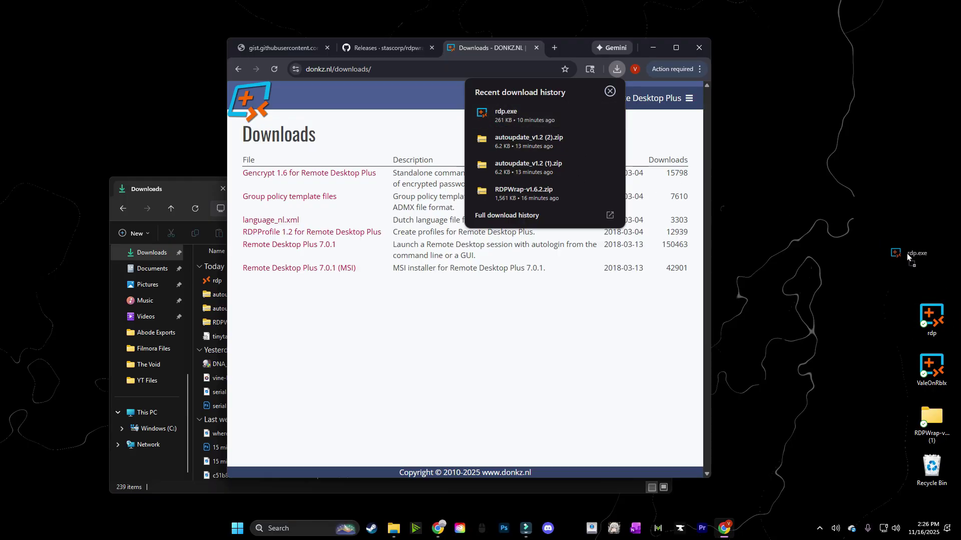
left_click(170, 197)
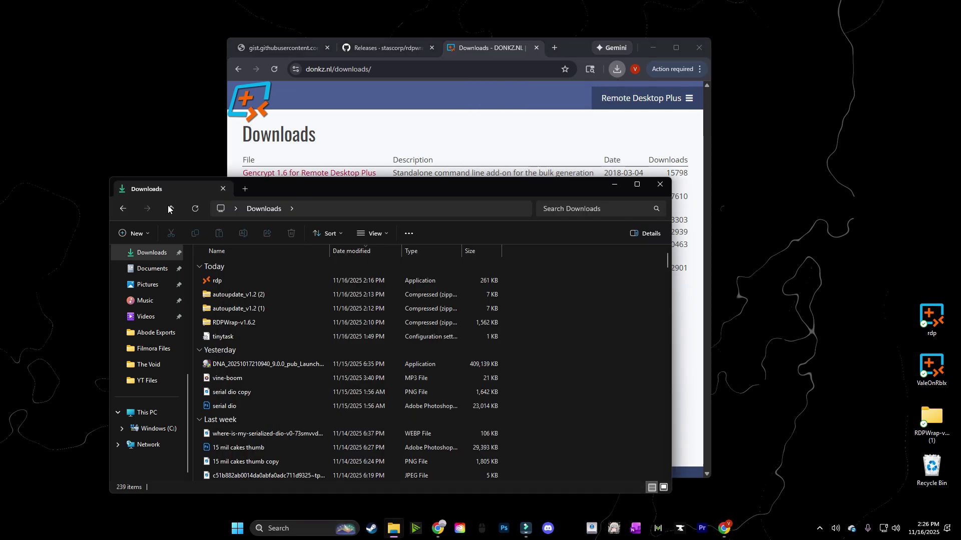
left_click_drag(214, 281, 340, 308)
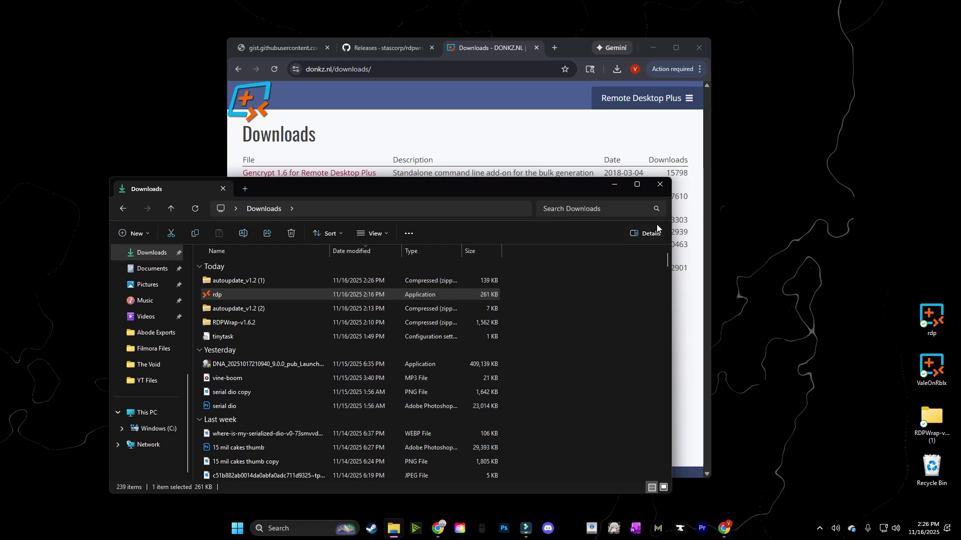
Close Downloads, launch Remote Desktop Plus from the desktop, and cancel adding a new login profile
left_click(659, 188)
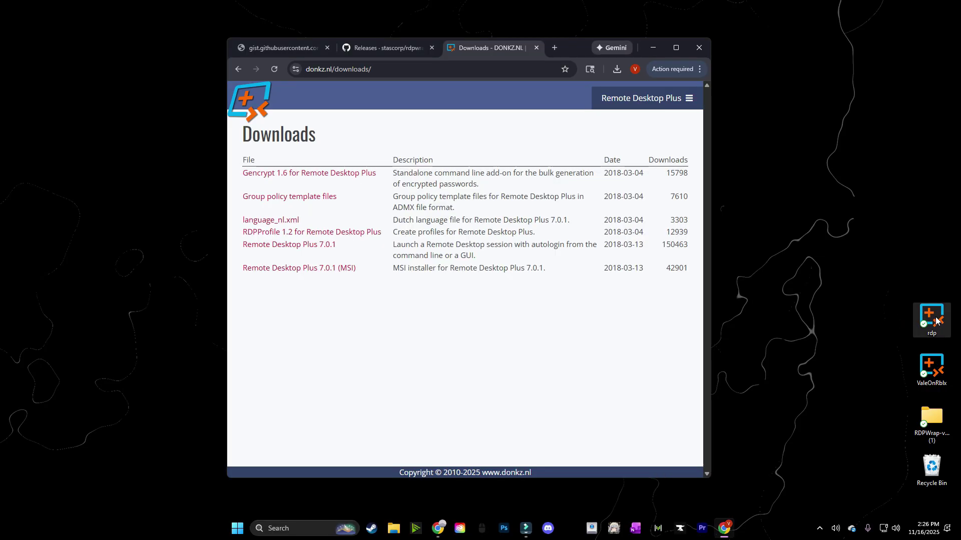
double_click(932, 318)
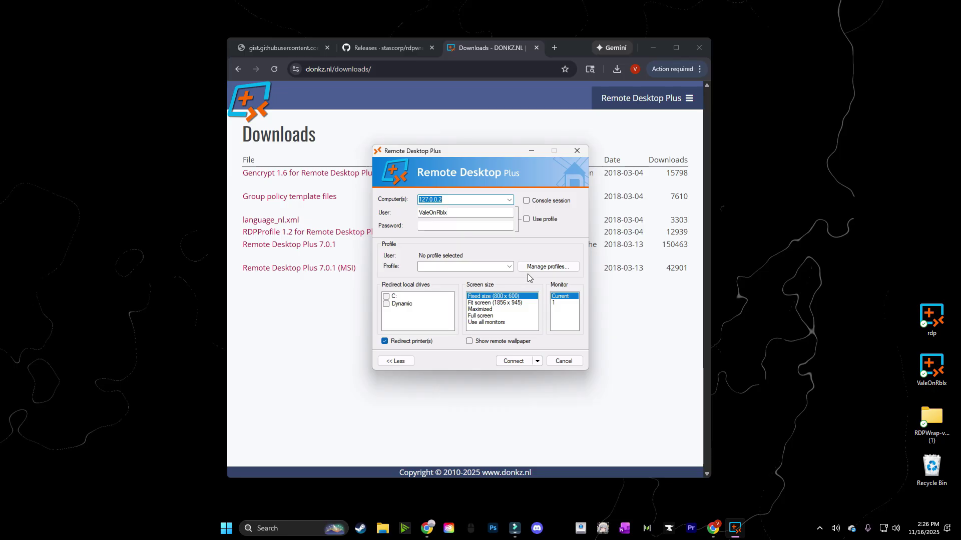
left_click(545, 267)
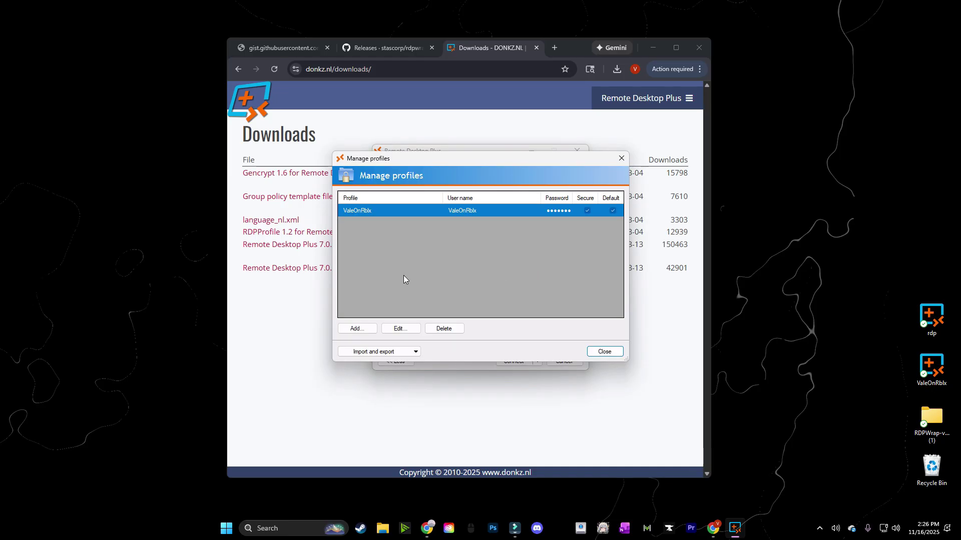
left_click(356, 329)
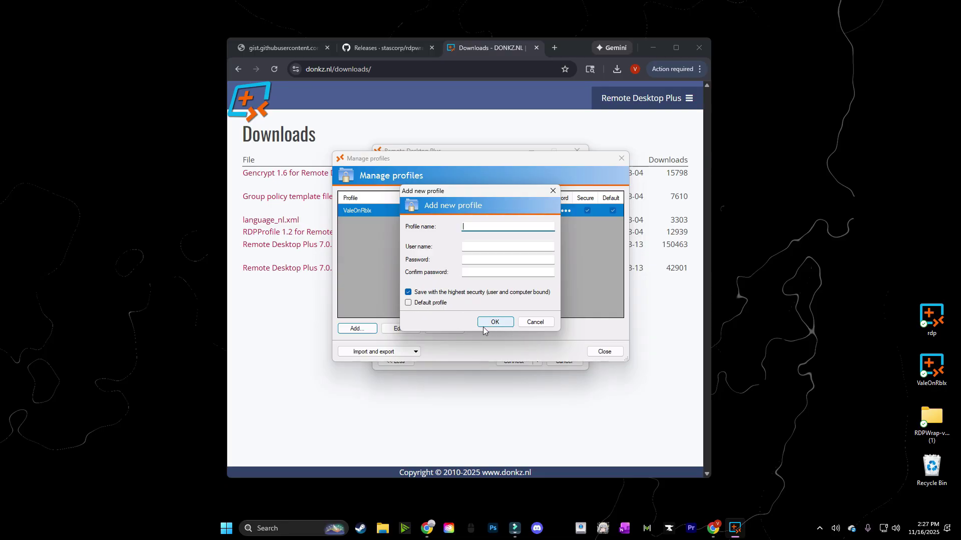
left_click(533, 325)
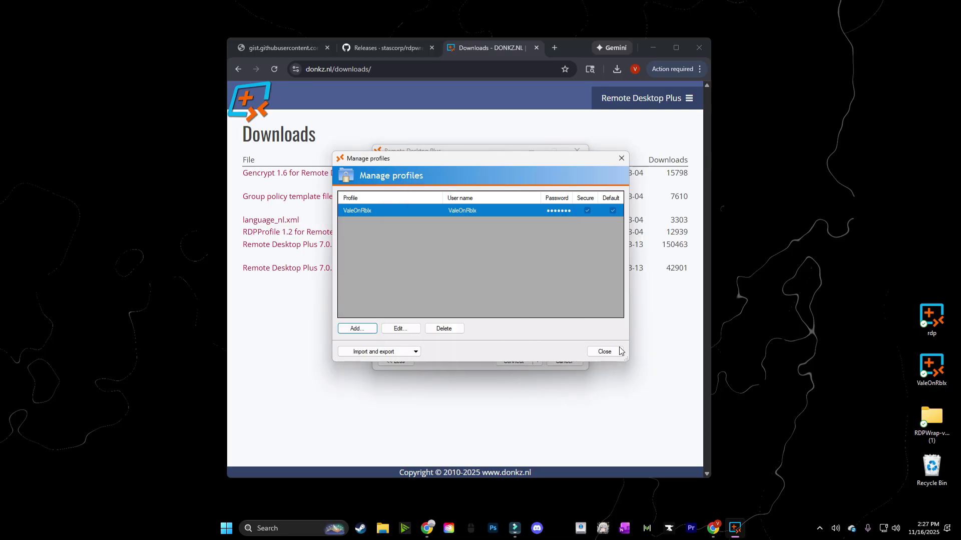
left_click(605, 352)
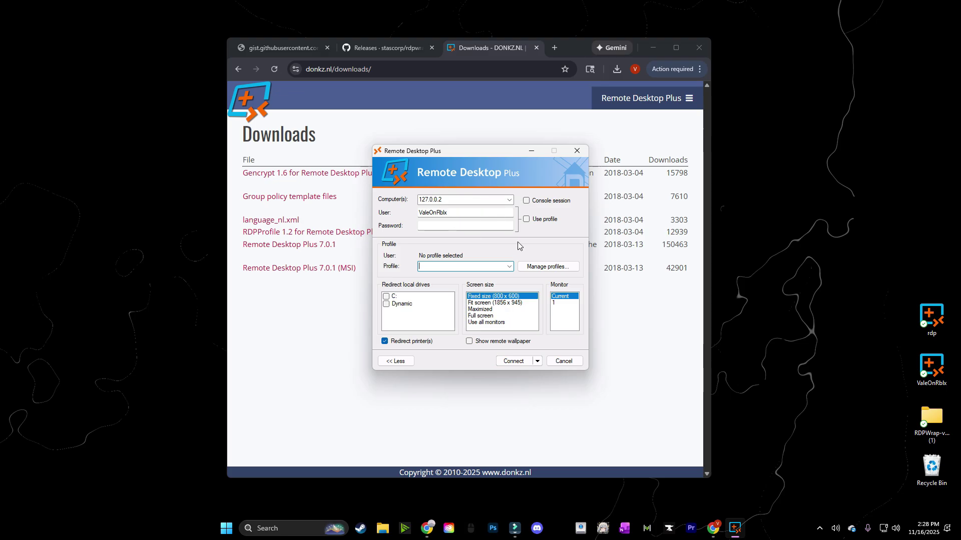
left_click(537, 361)
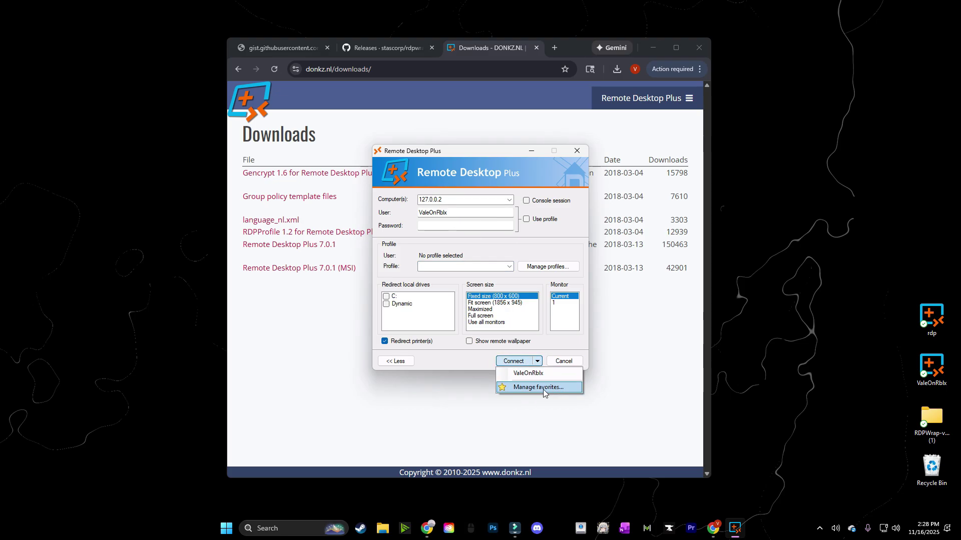
left_click(534, 386)
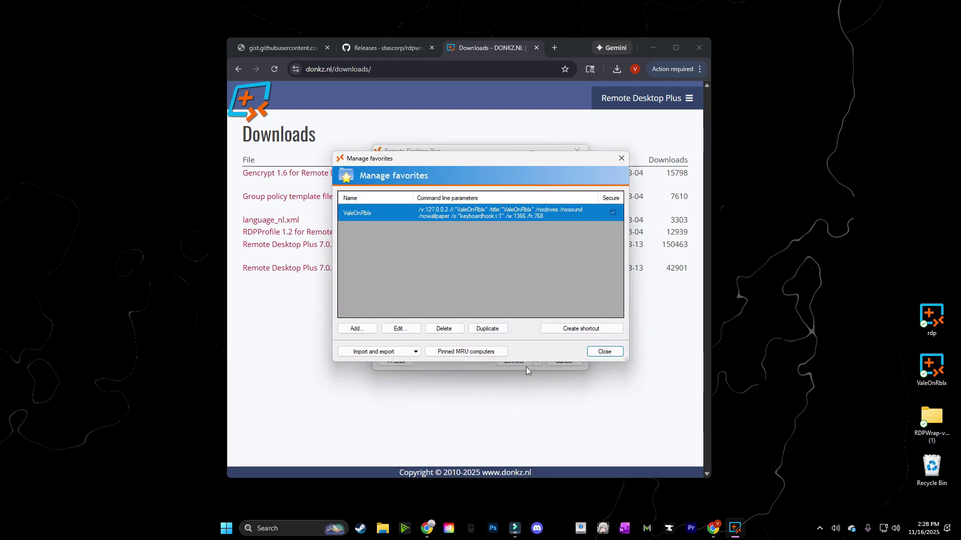
left_click(358, 328)
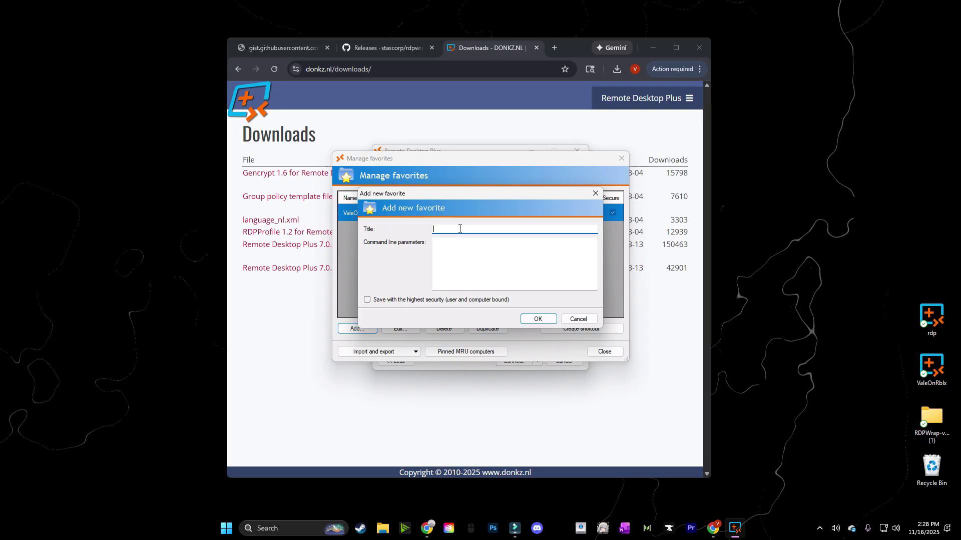
left_click(466, 247)
type("/v:127.0.0.2 /i:\"USERNAME\" /title:\"USERNAME\" /nodrives /nosound /nowallpaper /o:\"keyboardhook:i:1\" /w:1366 /h:768")
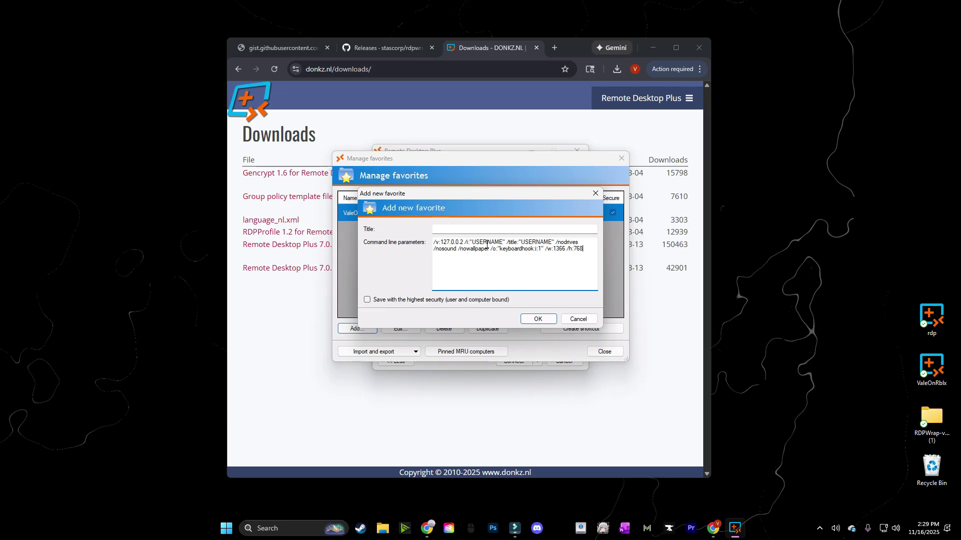
left_click(367, 300)
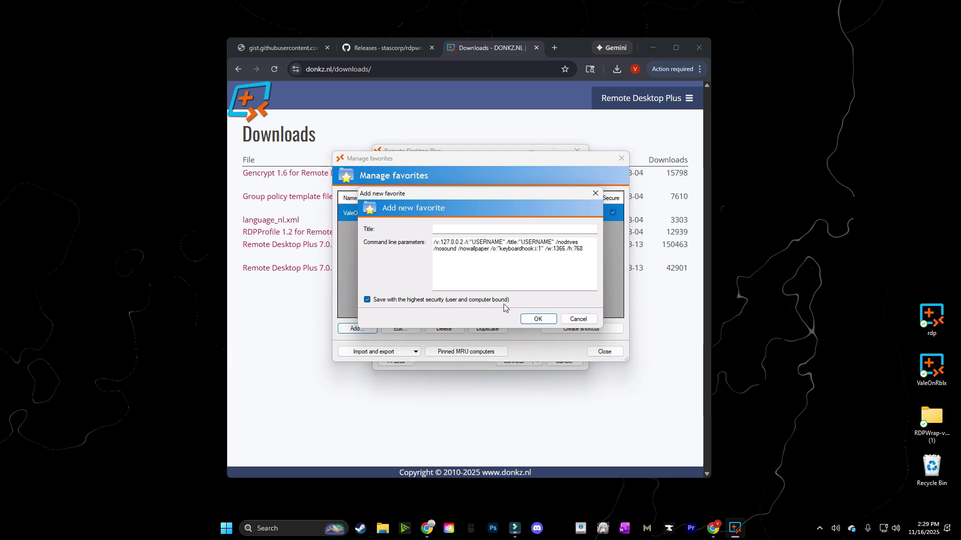
left_click(538, 319)
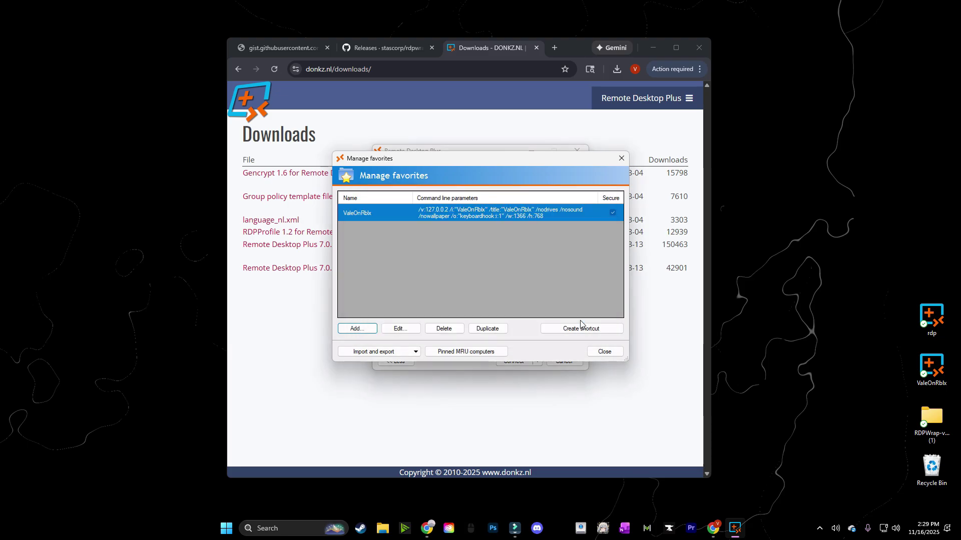
left_click(604, 352)
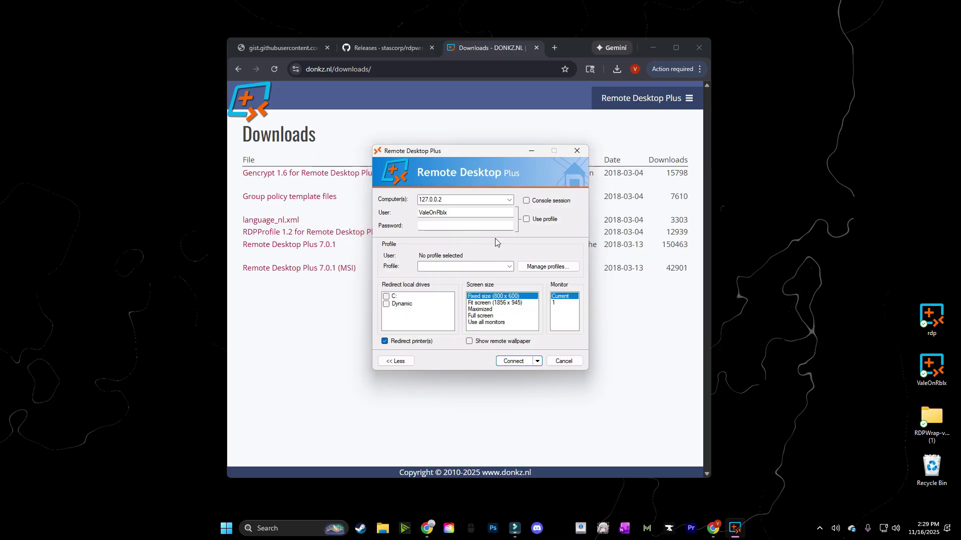
In a new favorite, replace USERNAME with test in /u: and /title:, tick highest security, then cancel
left_click(548, 266)
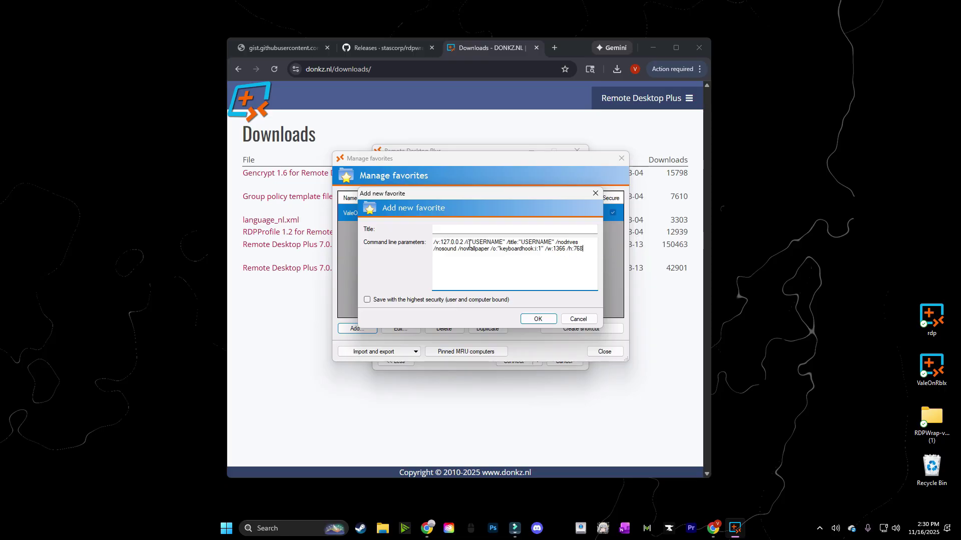
left_click_drag(503, 243, 473, 241)
type("test")
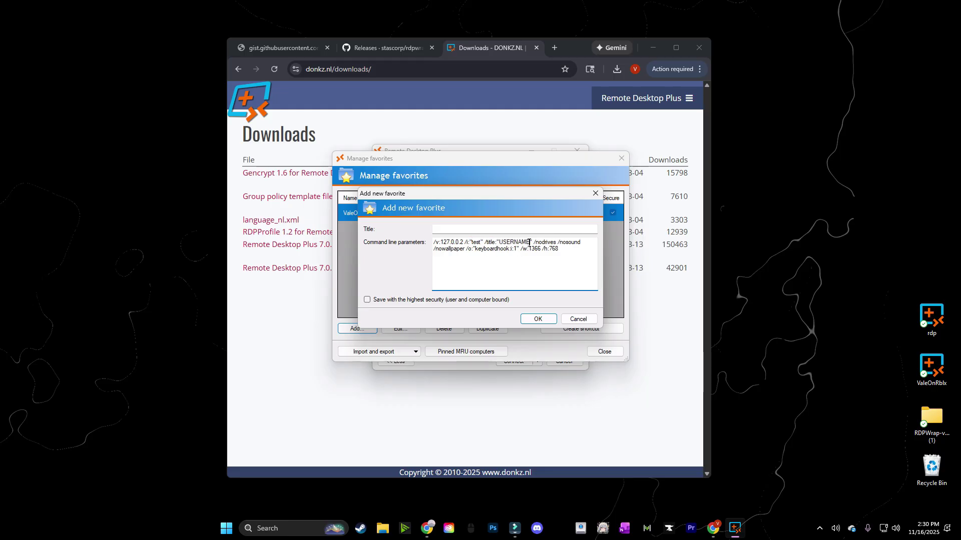
left_click_drag(529, 242, 500, 242)
type("test")
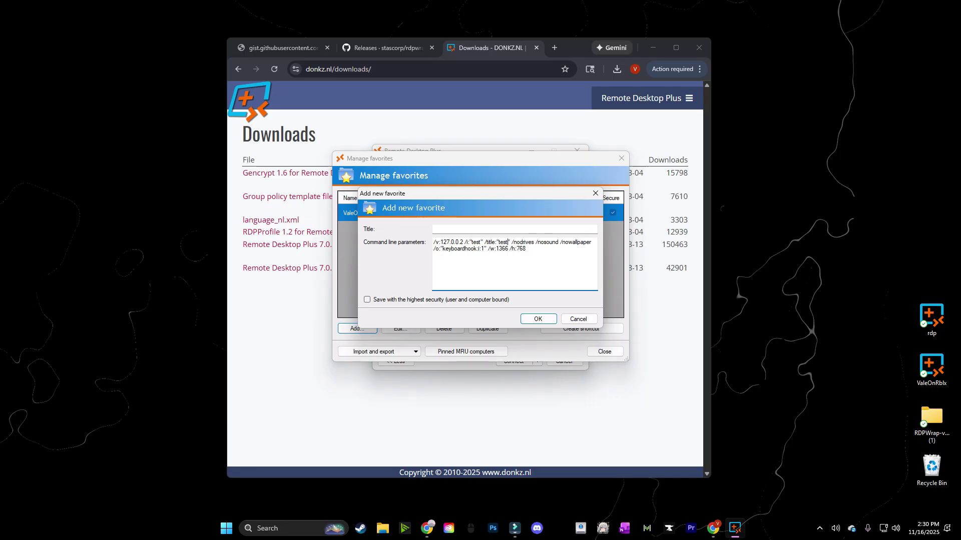
left_click(368, 300)
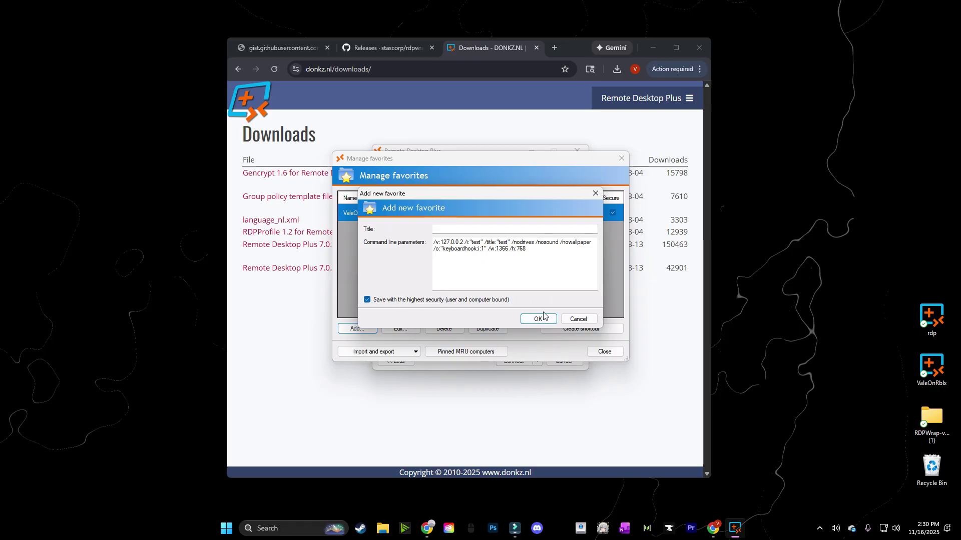
left_click(578, 321)
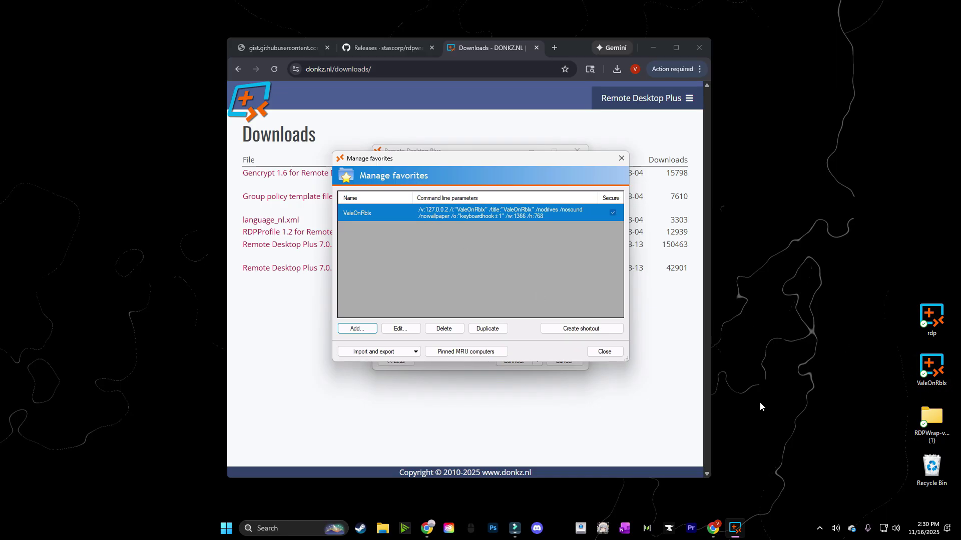
Close the favorites list, launch the second user's desktop shortcut, and center the session window
left_click(605, 351)
double_click(931, 368)
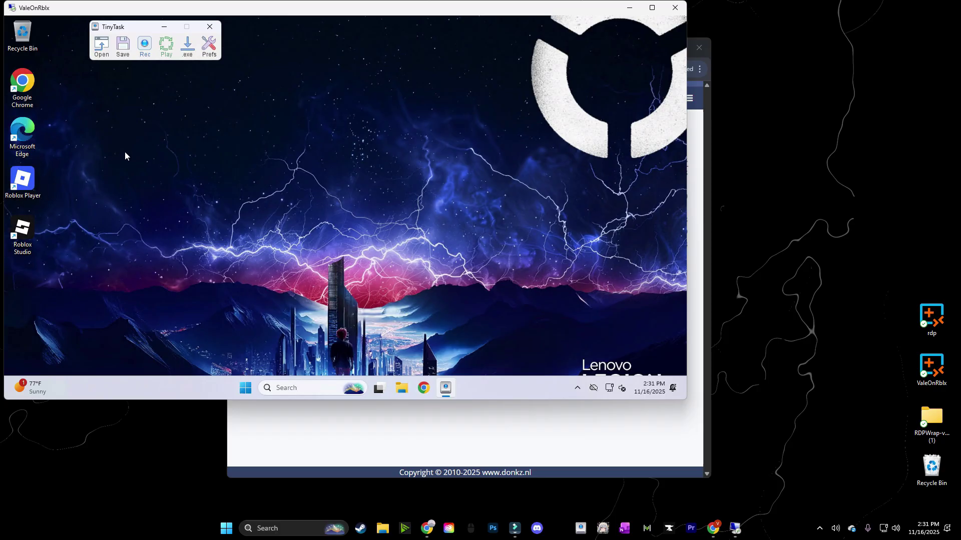
left_click_drag(327, 18, 453, 68)
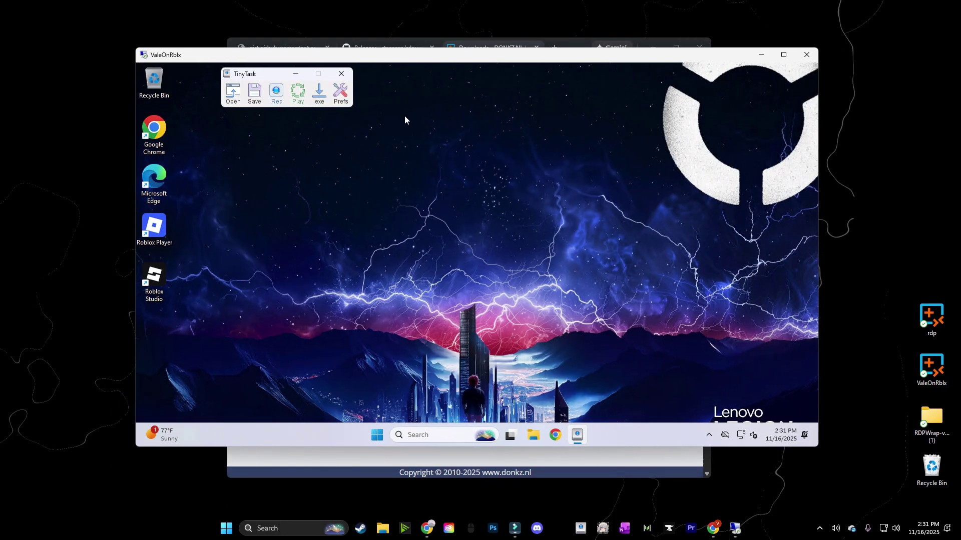